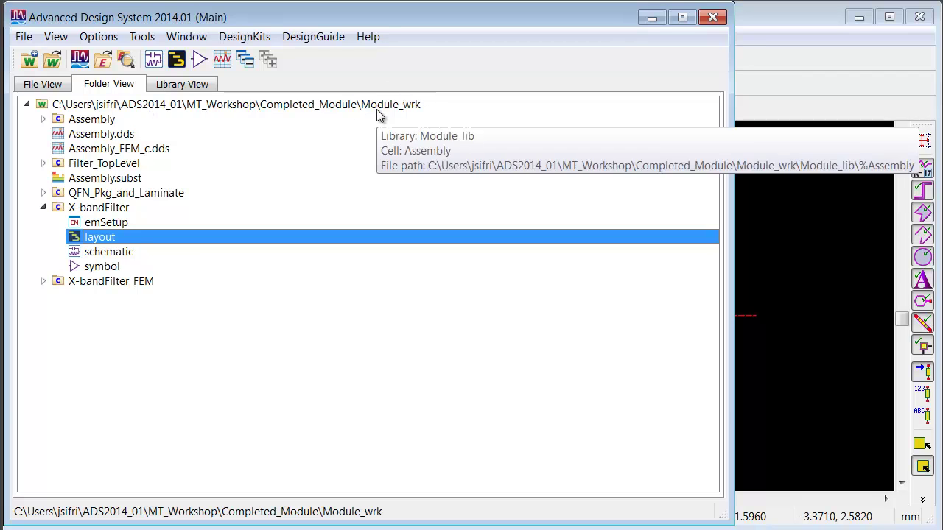
Select the QFN_Pkg_and_Laminate cell and bring up the DesignKits library management for Module_wrk
{"action": "left_click", "coordinate": [336, 195]}
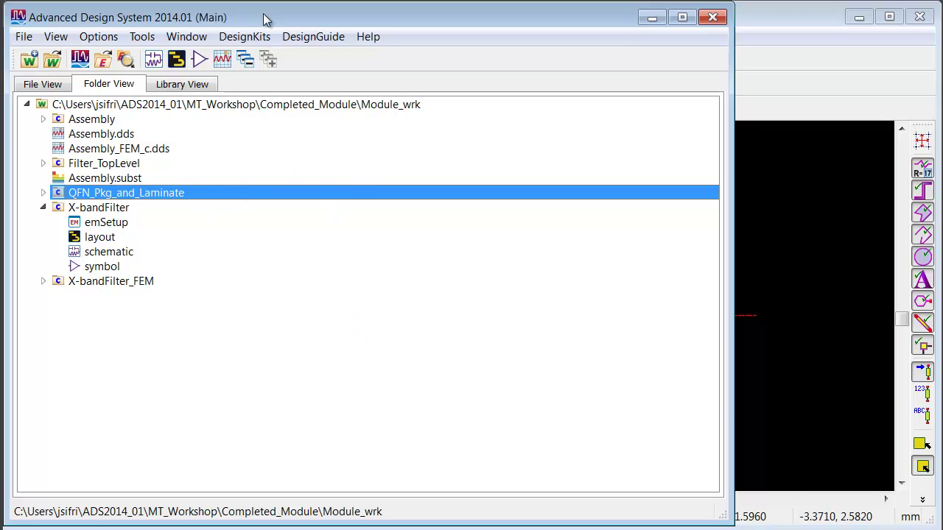
{"action": "left_click", "coordinate": [250, 37]}
Open Manage Libraries, widen it to show each library's Mode column, then close it
{"action": "left_click", "coordinate": [266, 93]}
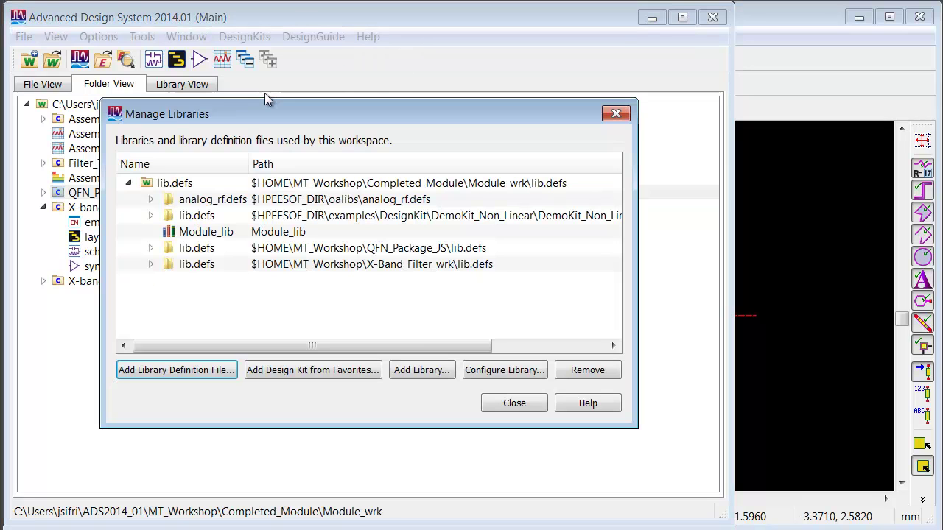
{"action": "left_click_drag", "start_coordinate": [726, 277], "coordinate": [796, 277]}
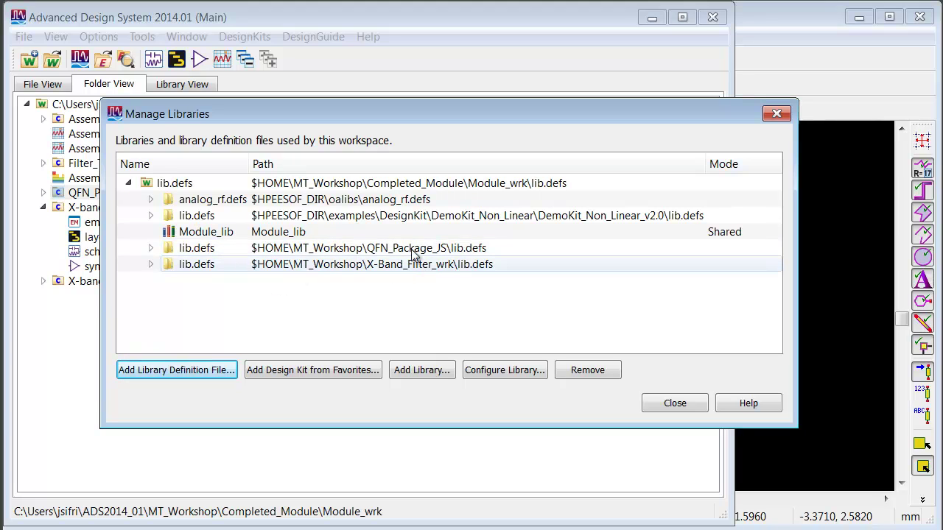
{"action": "left_click", "coordinate": [672, 403]}
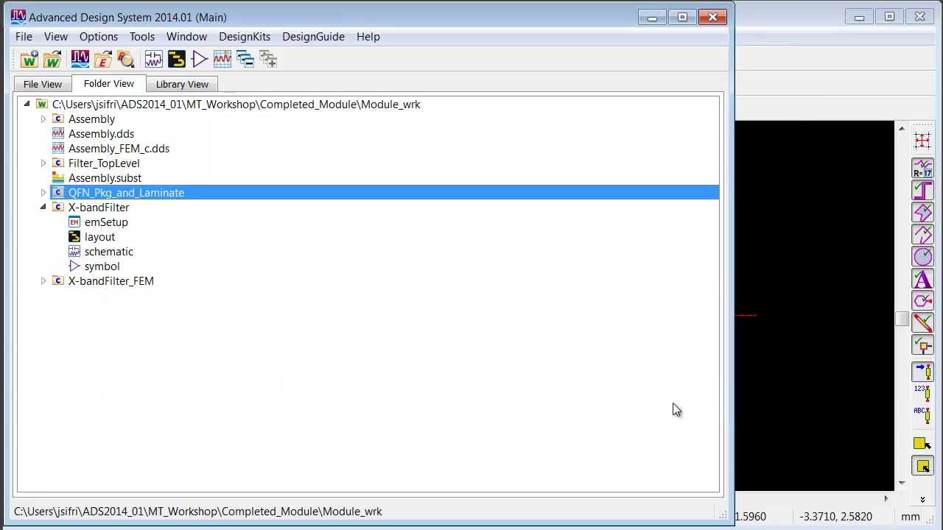
Collapse X-bandFilter, expand QFN_Pkg_and_Laminate and drag its layout into the Assembly layout
{"action": "left_click", "coordinate": [42, 208]}
{"action": "left_click", "coordinate": [89, 166]}
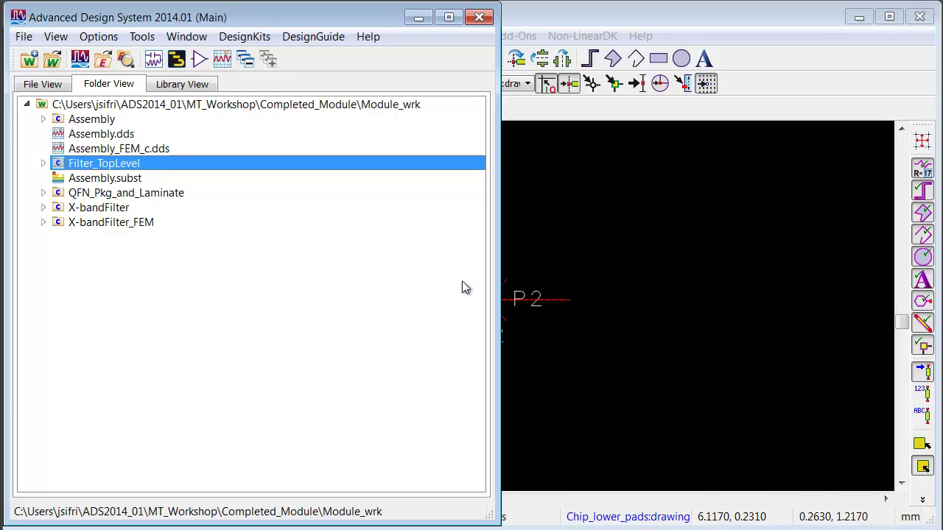
{"action": "left_click", "coordinate": [42, 192]}
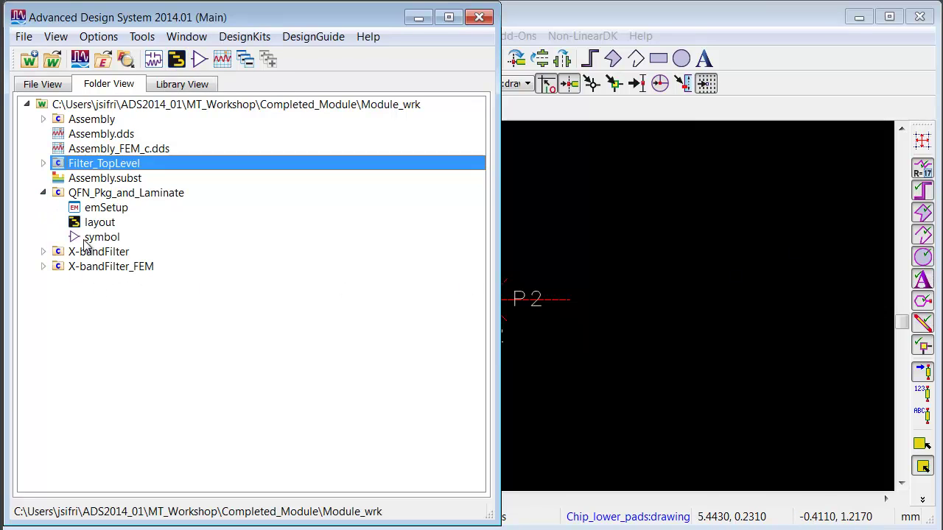
{"action": "mouse_move", "coordinate": [89, 225]}
{"action": "left_mouse_down"}
{"action": "mouse_move", "coordinate": [622, 197]}
{"action": "mouse_move", "coordinate": [617, 218]}
{"action": "left_mouse_up"}
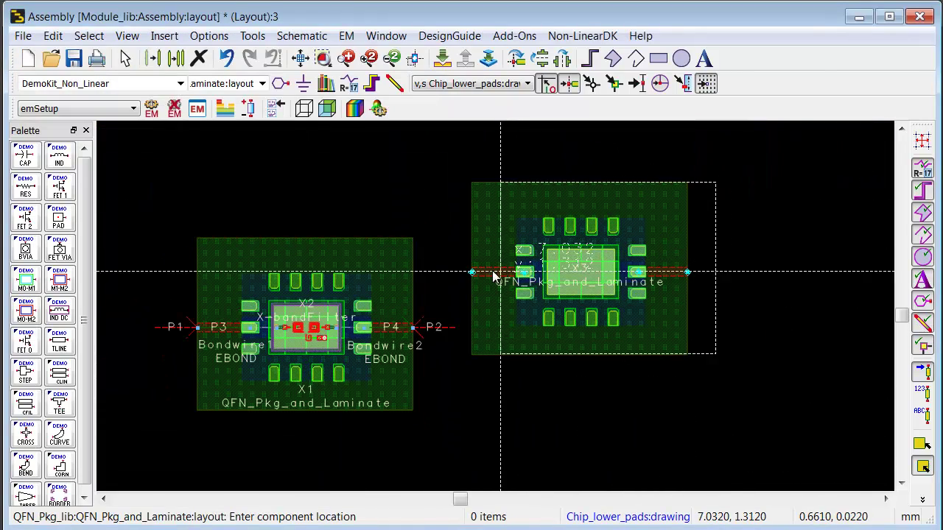
Place the new X3 QFN package, then drop the X-bandFilter layout onto it
{"action": "left_click", "coordinate": [499, 273]}
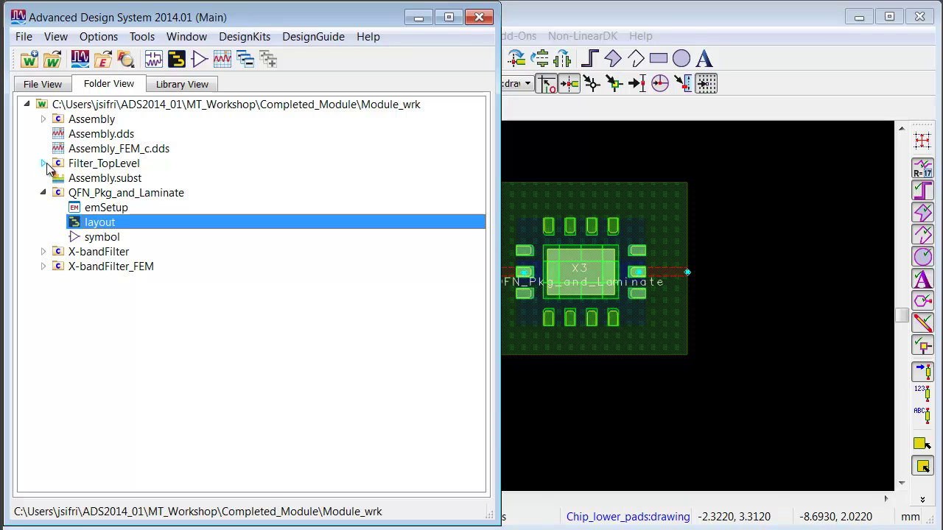
{"action": "left_click", "coordinate": [43, 252]}
{"action": "left_click_drag", "start_coordinate": [98, 282], "coordinate": [557, 291]}
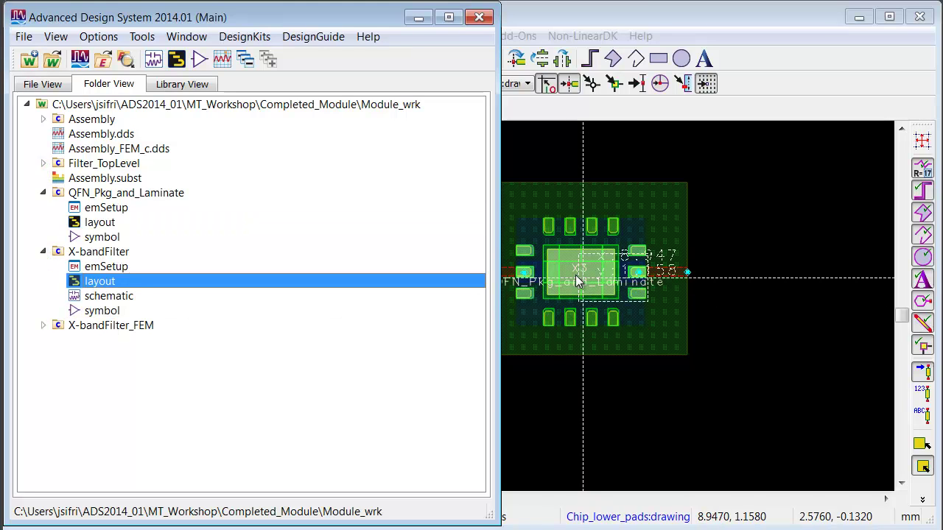
{"action": "scroll", "coordinate": [582, 272], "scroll_direction": "up", "scroll_amount": 3}
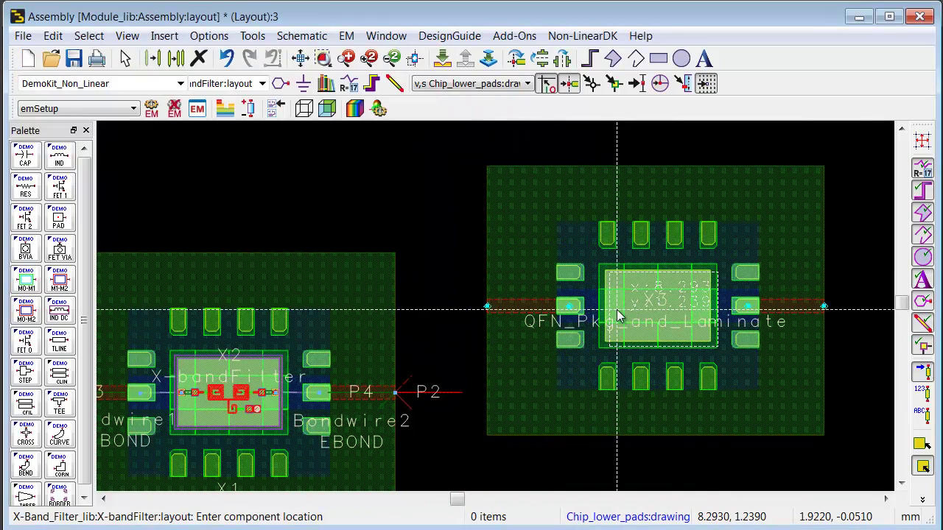
{"action": "scroll", "coordinate": [606, 315], "scroll_direction": "up", "scroll_amount": 2}
{"action": "scroll", "coordinate": [570, 311], "scroll_direction": "up", "scroll_amount": 2}
{"action": "left_click", "coordinate": [579, 327]}
Zoom in and out to check the X-bandFilter's alignment on the X3 package
{"action": "scroll", "coordinate": [579, 328], "scroll_direction": "down", "scroll_amount": 3}
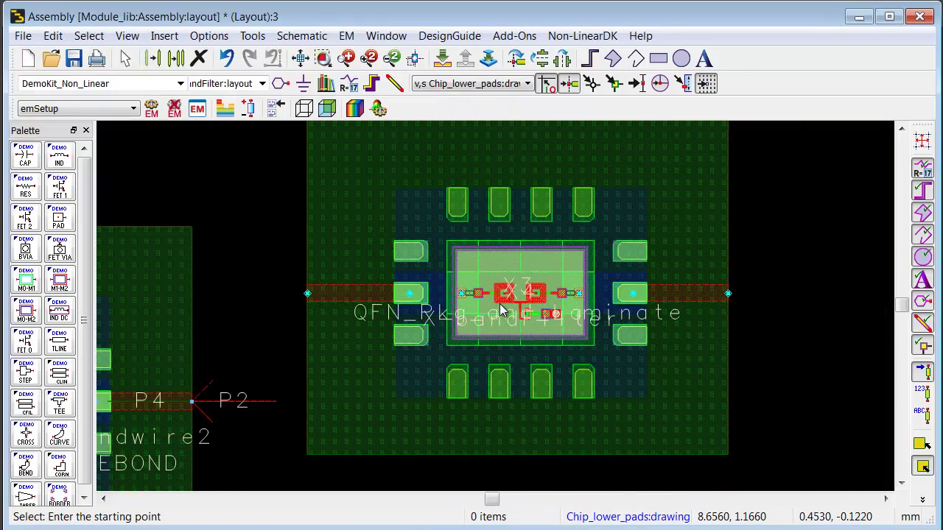
{"action": "scroll", "coordinate": [516, 294], "scroll_direction": "down", "scroll_amount": 2}
{"action": "scroll", "coordinate": [417, 325], "scroll_direction": "down", "scroll_amount": 1}
{"action": "scroll", "coordinate": [416, 325], "scroll_direction": "up", "scroll_amount": 1}
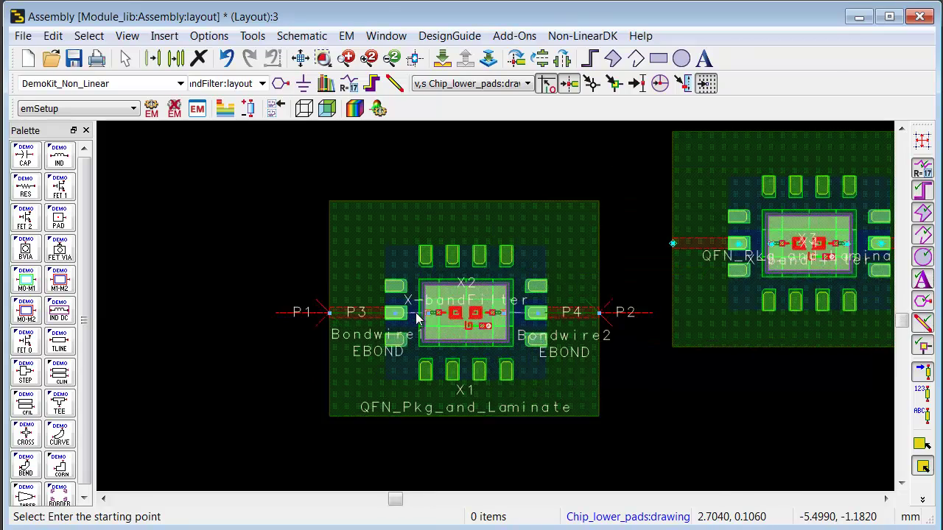
{"action": "scroll", "coordinate": [416, 324], "scroll_direction": "up", "scroll_amount": 2}
{"action": "scroll", "coordinate": [472, 332], "scroll_direction": "down", "scroll_amount": 1}
{"action": "scroll", "coordinate": [472, 331], "scroll_direction": "down", "scroll_amount": 1}
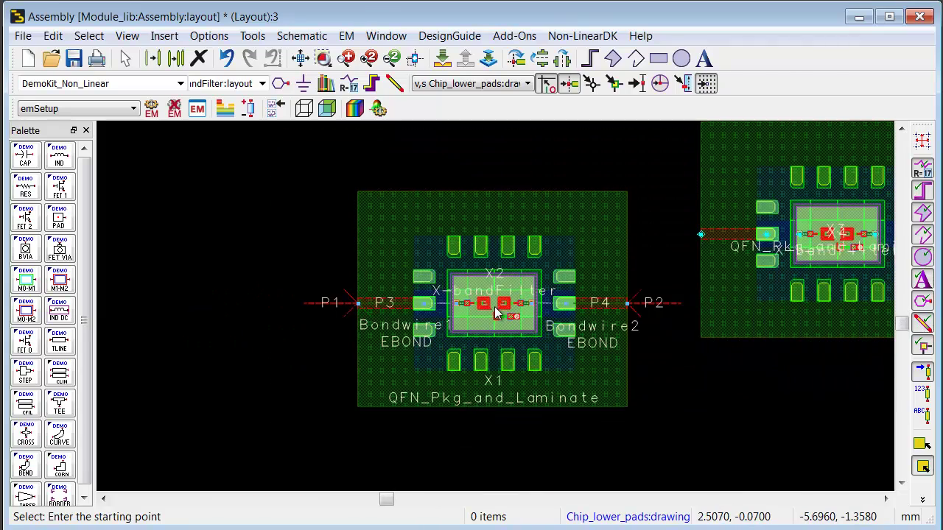
{"action": "scroll", "coordinate": [663, 280], "scroll_direction": "down", "scroll_amount": 1}
{"action": "scroll", "coordinate": [589, 273], "scroll_direction": "down", "scroll_amount": 1}
{"action": "scroll", "coordinate": [498, 302], "scroll_direction": "up", "scroll_amount": 3}
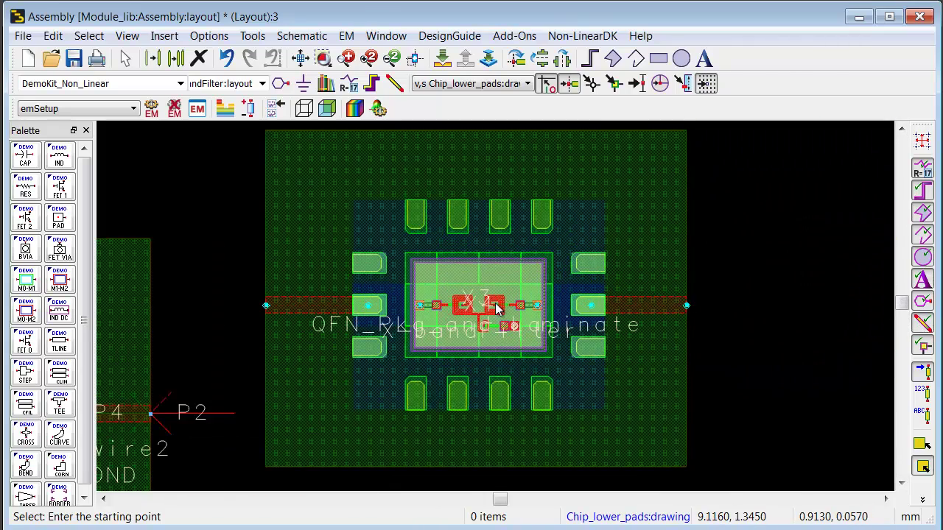
{"action": "scroll", "coordinate": [495, 308], "scroll_direction": "up", "scroll_amount": 1}
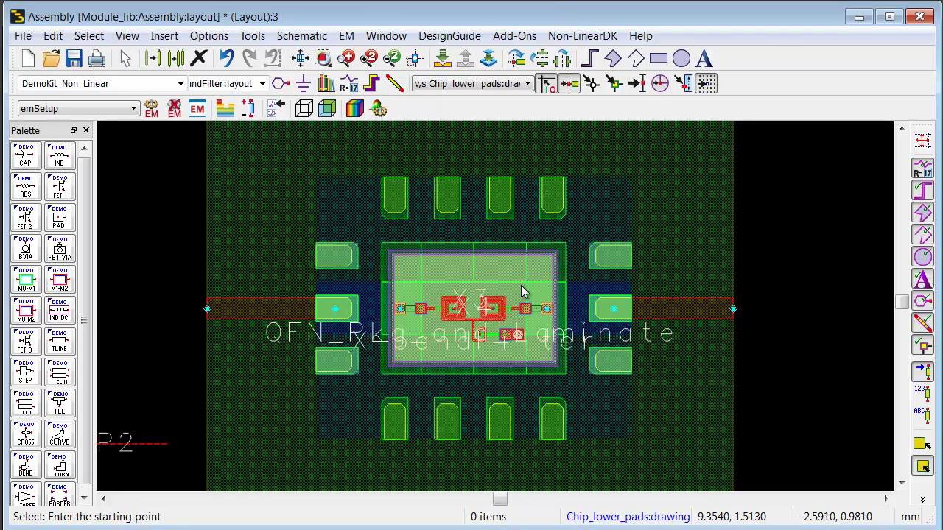
{"action": "scroll", "coordinate": [508, 293], "scroll_direction": "down", "scroll_amount": 1}
{"action": "scroll", "coordinate": [508, 294], "scroll_direction": "down", "scroll_amount": 1}
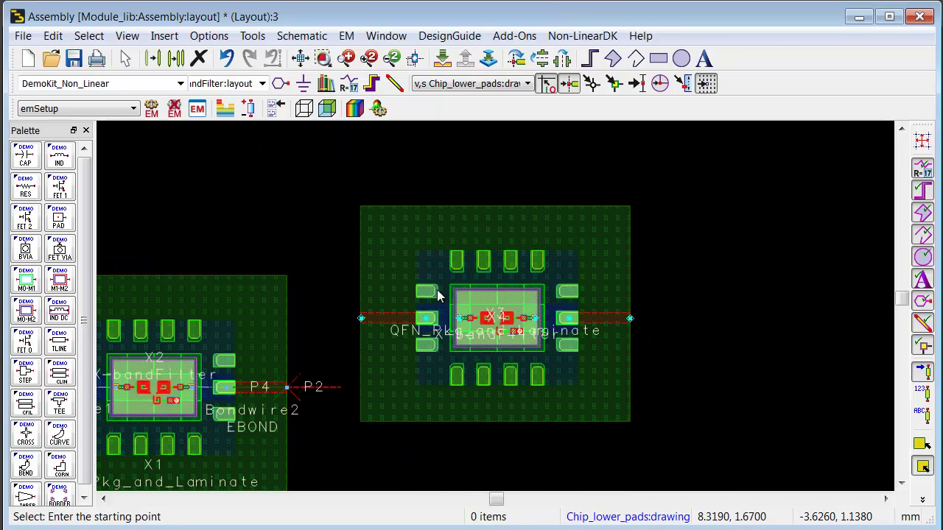
{"action": "scroll", "coordinate": [442, 298], "scroll_direction": "down", "scroll_amount": 1}
Verify the Filter nested technology maps X-Band_Filter_lib's M2 layer into Module_lib, accepting both dialogs
{"action": "left_click", "coordinate": [209, 35]}
{"action": "mouse_move", "coordinate": [240, 92]}
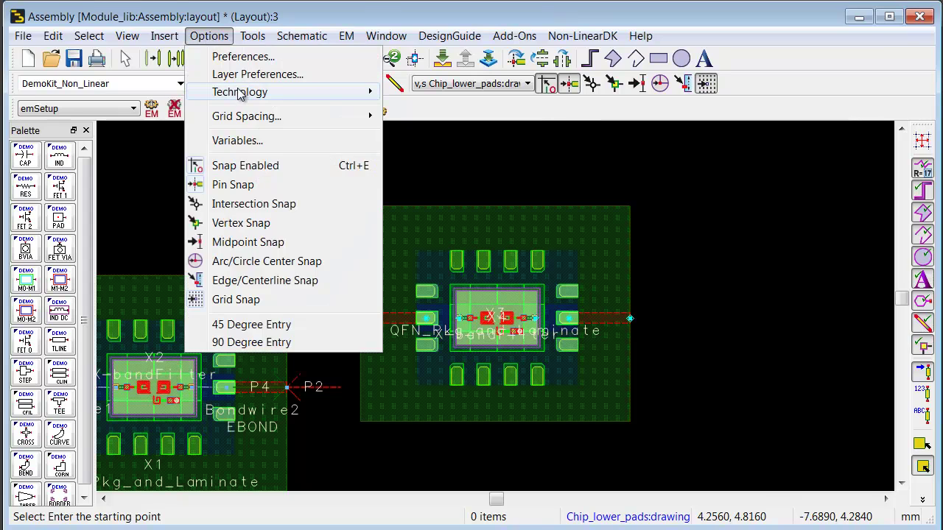
{"action": "left_click", "coordinate": [445, 130]}
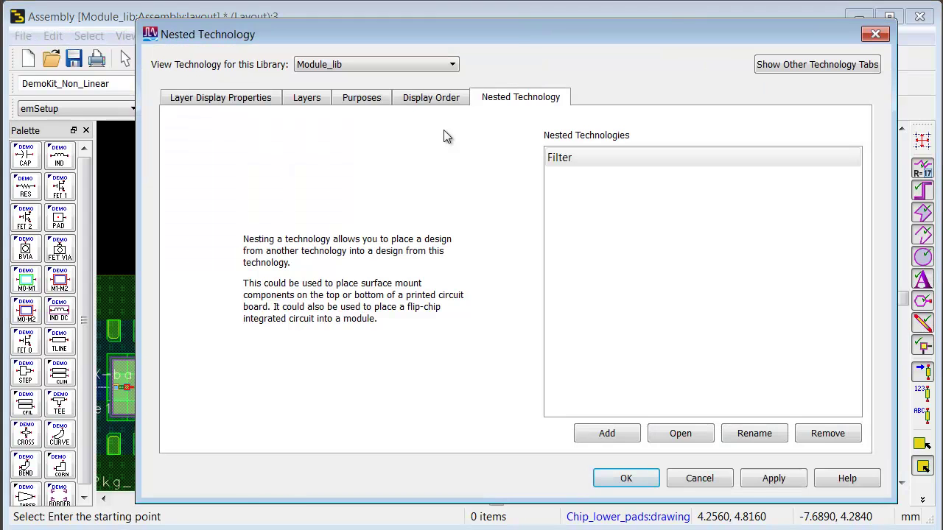
{"action": "left_click_drag", "start_coordinate": [507, 30], "coordinate": [404, 17]}
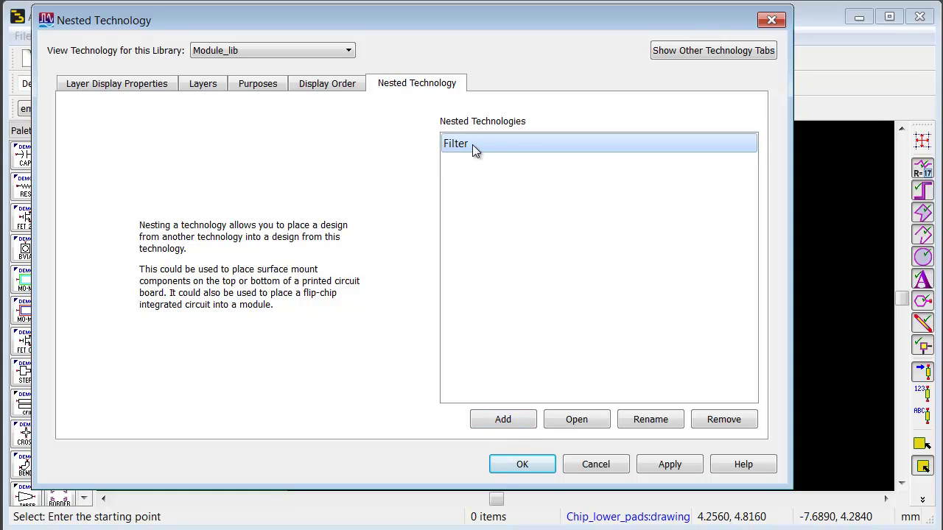
{"action": "left_click", "coordinate": [587, 419]}
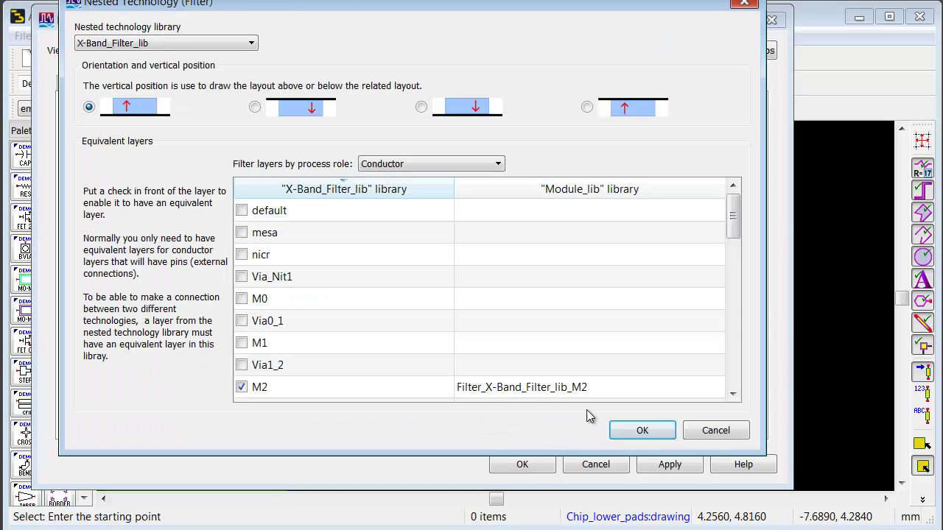
{"action": "left_click_drag", "start_coordinate": [525, 6], "coordinate": [505, 39]}
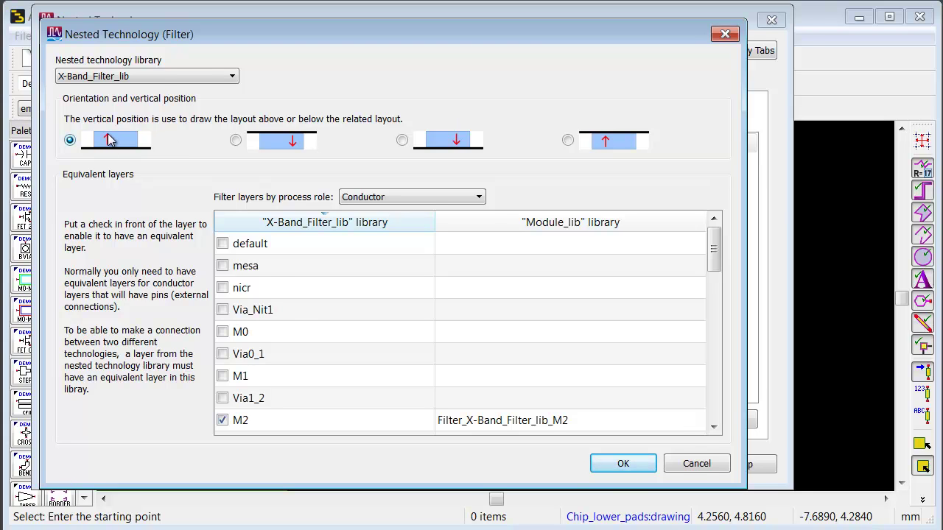
{"action": "left_click", "coordinate": [623, 463]}
{"action": "left_click", "coordinate": [536, 469]}
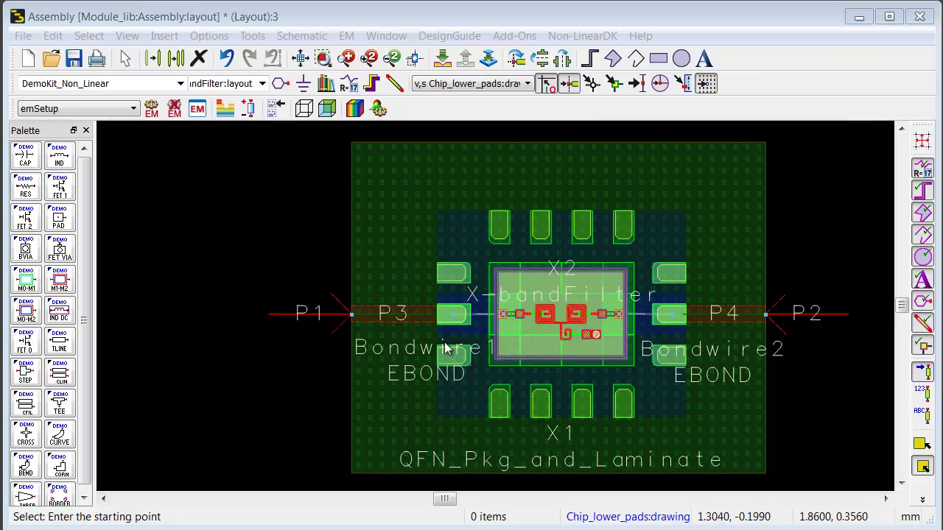
Insert a bond wire from the filter chip's left pad to the left package pad
{"action": "scroll", "coordinate": [472, 289], "scroll_direction": "up", "scroll_amount": 3}
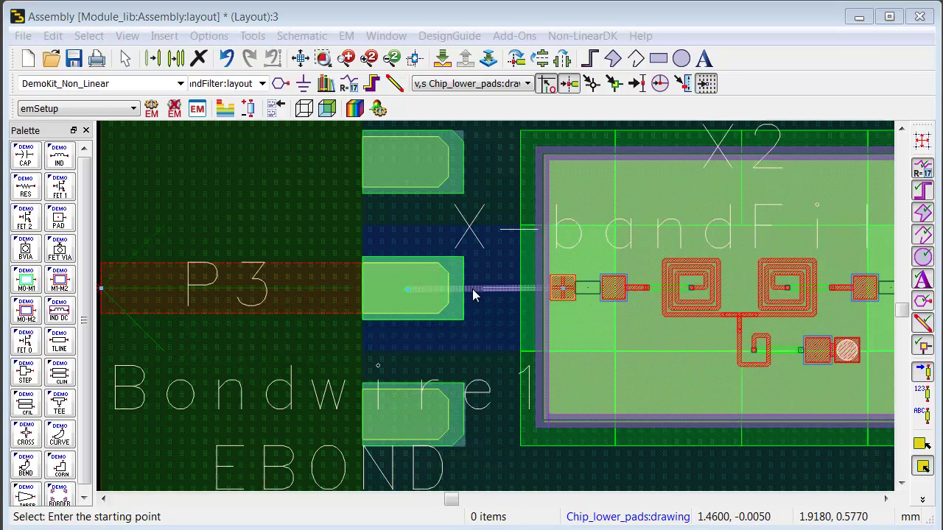
{"action": "left_click", "coordinate": [162, 38]}
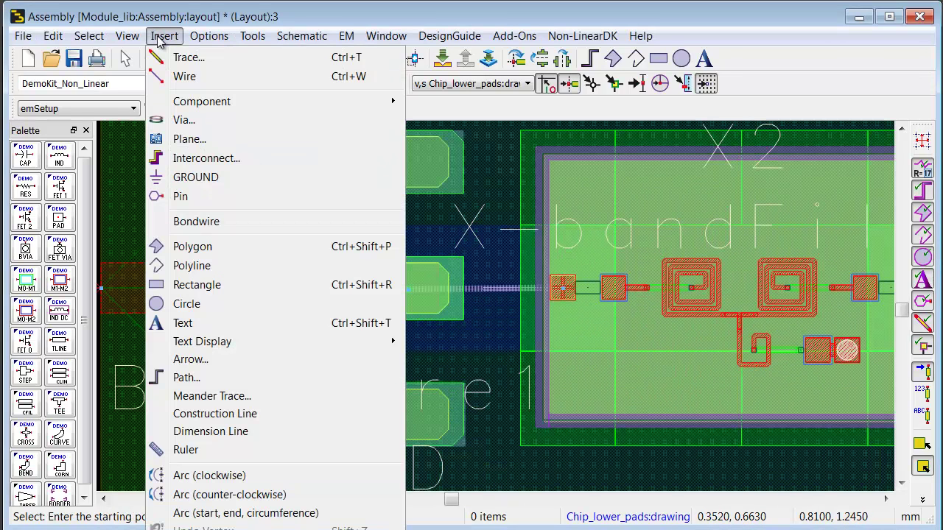
{"action": "left_click", "coordinate": [193, 221]}
{"action": "left_click_drag", "start_coordinate": [326, 70], "coordinate": [305, 69]}
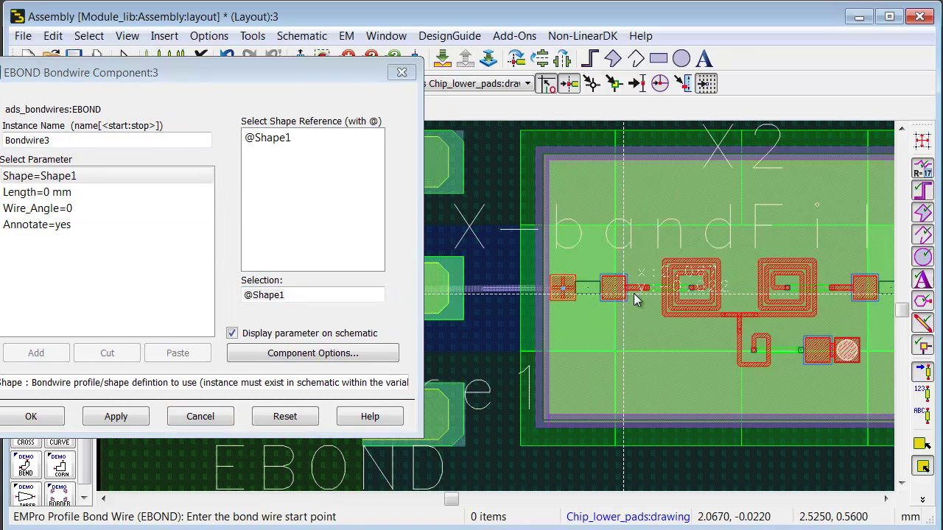
{"action": "scroll", "coordinate": [646, 359], "scroll_direction": "left", "scroll_amount": 1}
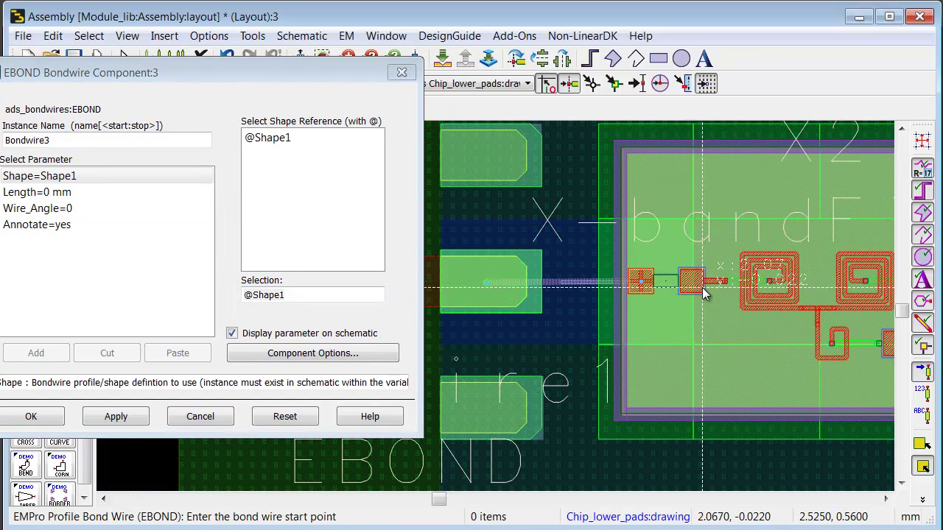
{"action": "left_click", "coordinate": [638, 292]}
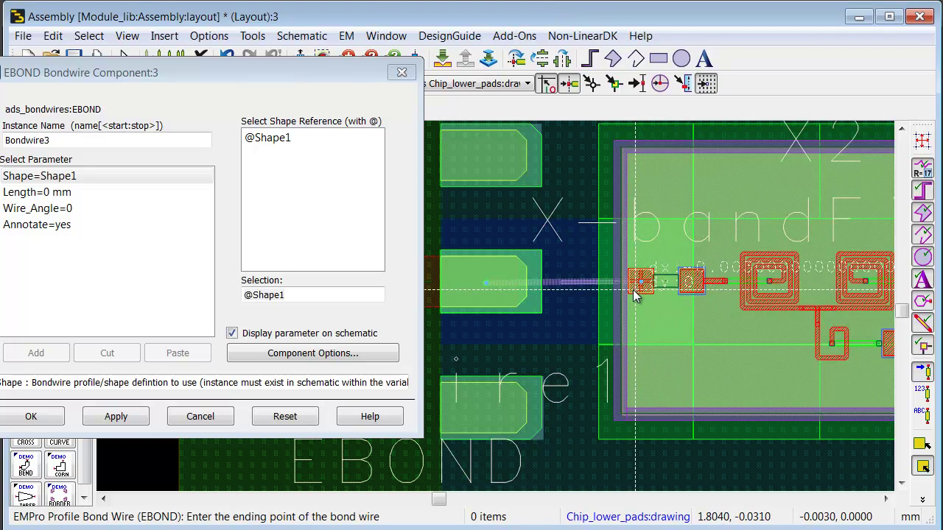
{"action": "left_click", "coordinate": [492, 301]}
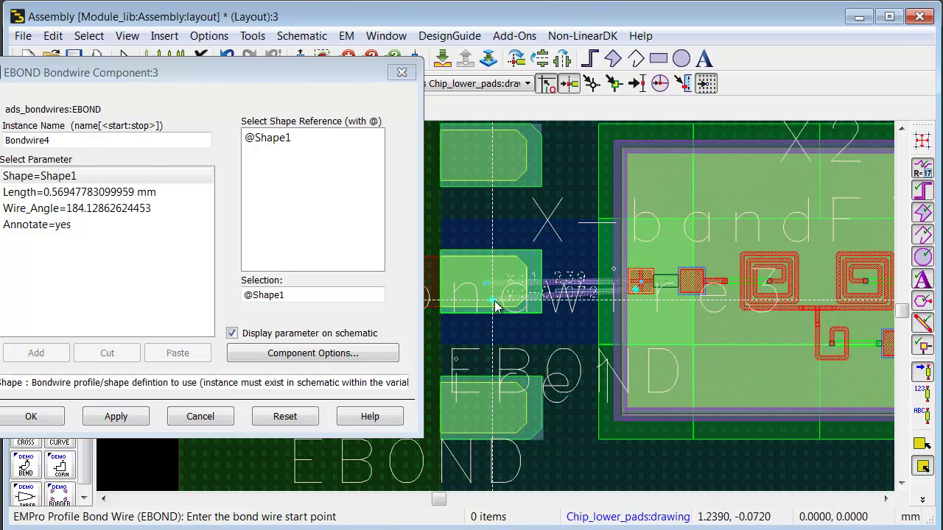
Finish bond wire placement and undo Bondwire3, keeping only Bondwire1 and Bondwire2
{"action": "key", "text": "Escape"}
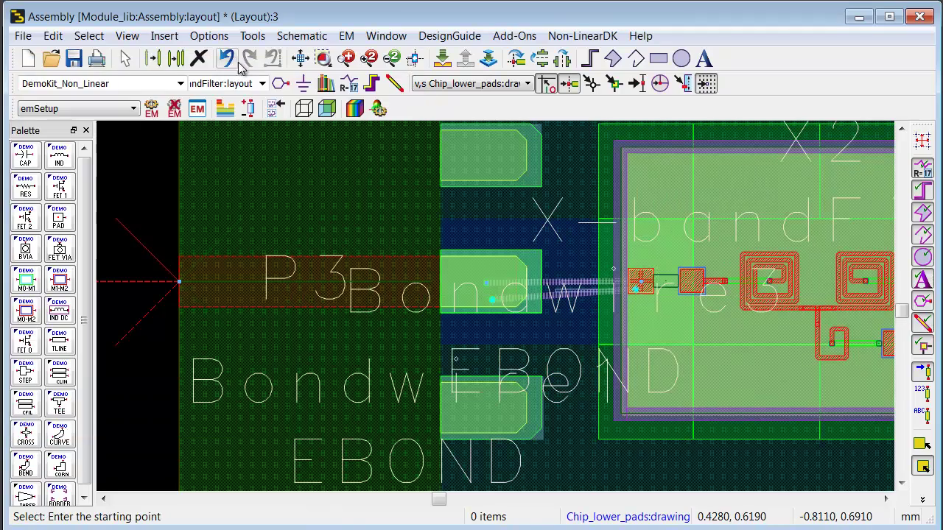
{"action": "left_click", "coordinate": [236, 64]}
{"action": "scroll", "coordinate": [646, 316], "scroll_direction": "down", "scroll_amount": 2}
{"action": "scroll", "coordinate": [591, 305], "scroll_direction": "up", "scroll_amount": 1}
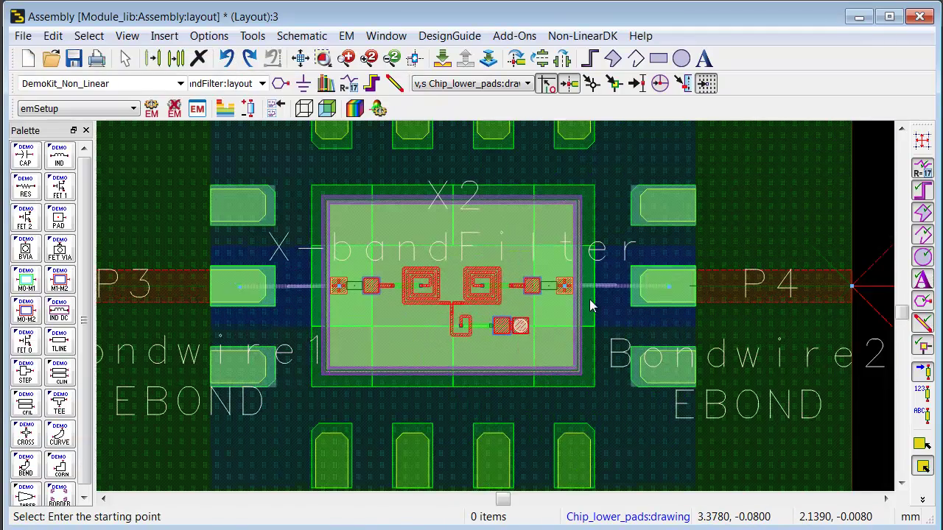
{"action": "scroll", "coordinate": [592, 305], "scroll_direction": "up", "scroll_amount": 1}
{"action": "scroll", "coordinate": [476, 280], "scroll_direction": "up", "scroll_amount": 1}
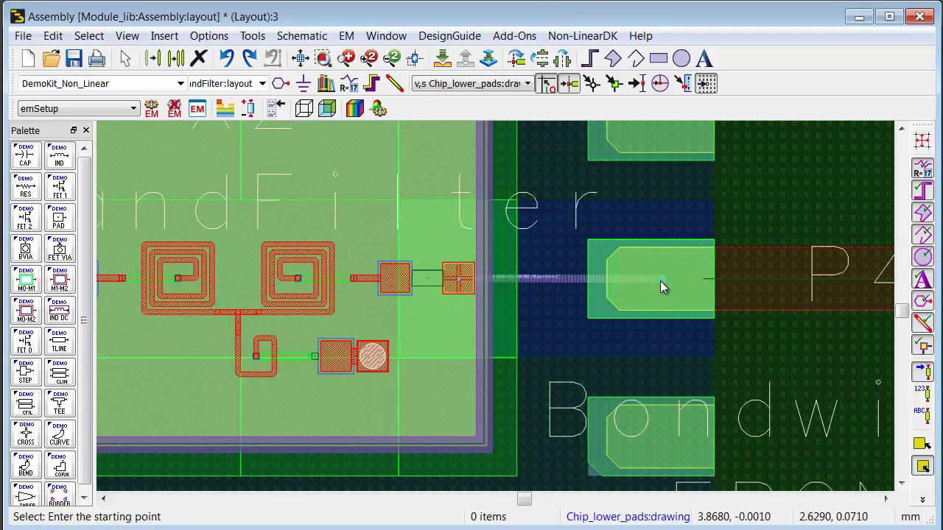
Zoom around the P1/P3 and P4/P2 ports and fit the whole design to the window
{"action": "scroll", "coordinate": [479, 309], "scroll_direction": "down", "scroll_amount": 1}
{"action": "scroll", "coordinate": [461, 302], "scroll_direction": "down", "scroll_amount": 1}
{"action": "scroll", "coordinate": [608, 320], "scroll_direction": "down", "scroll_amount": 1}
{"action": "scroll", "coordinate": [290, 331], "scroll_direction": "up", "scroll_amount": 1}
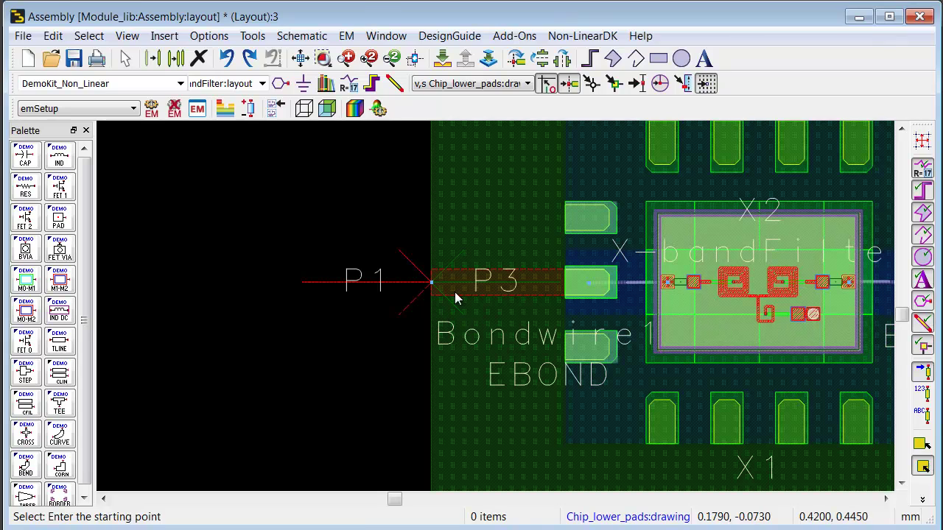
{"action": "scroll", "coordinate": [455, 299], "scroll_direction": "up", "scroll_amount": 1}
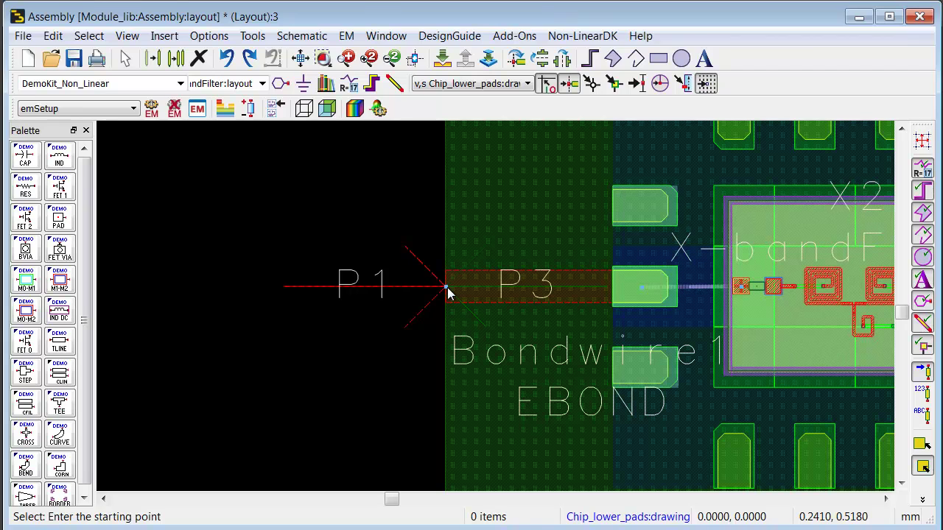
{"action": "scroll", "coordinate": [447, 287], "scroll_direction": "down", "scroll_amount": 3}
{"action": "scroll", "coordinate": [510, 308], "scroll_direction": "down", "scroll_amount": 1}
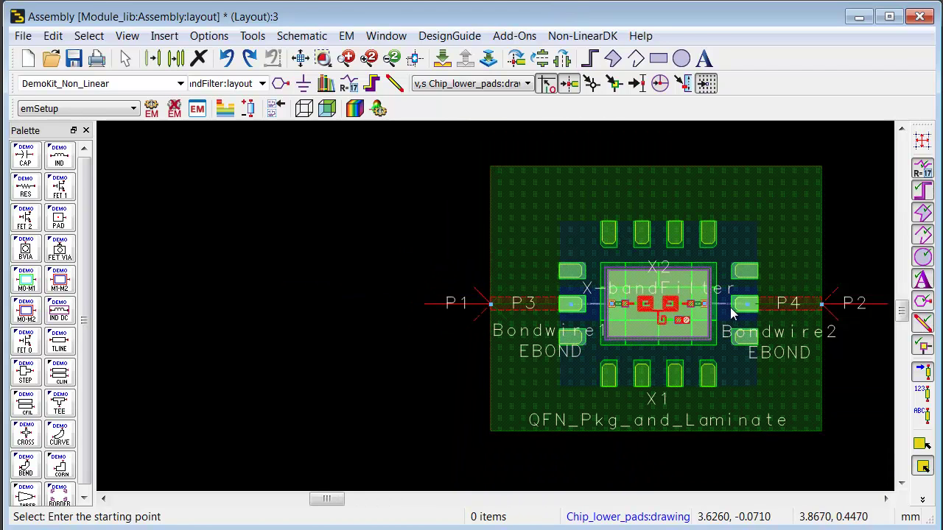
{"action": "key", "text": "f"}
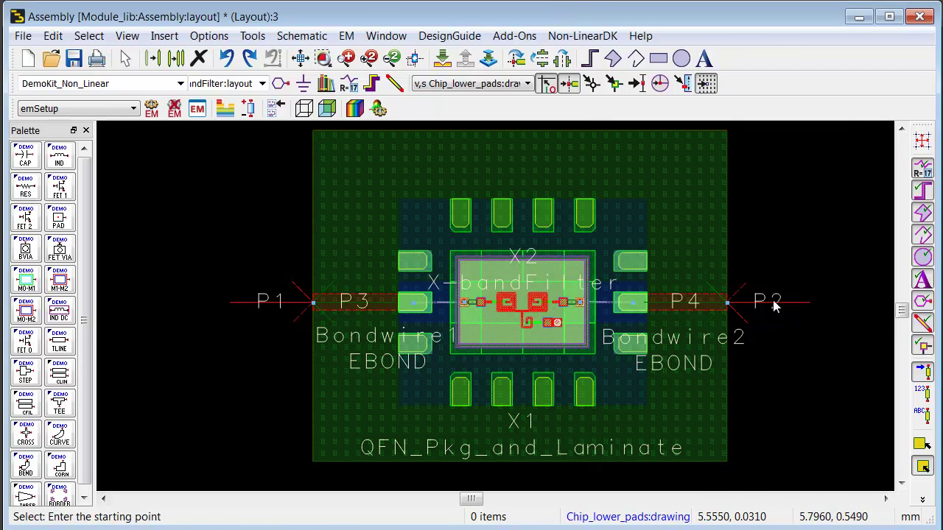
{"action": "scroll", "coordinate": [348, 308], "scroll_direction": "up", "scroll_amount": 1}
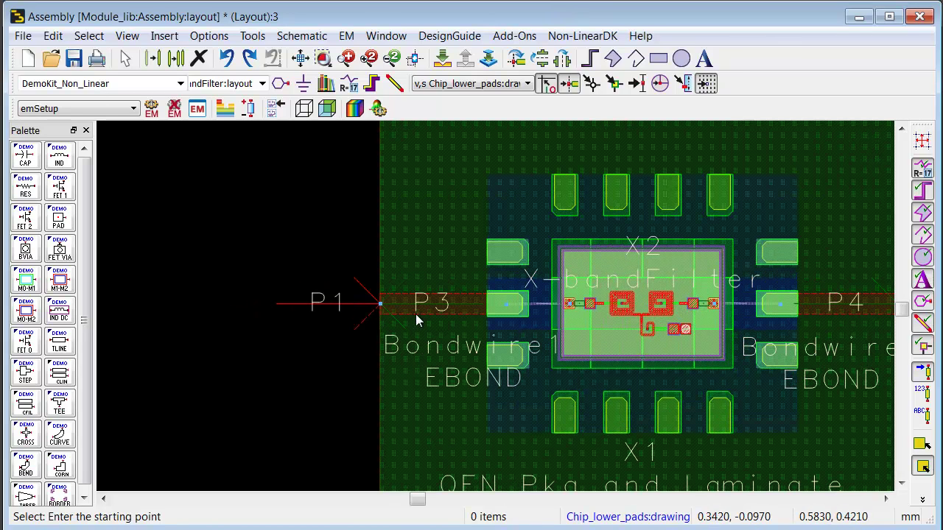
{"action": "scroll", "coordinate": [389, 309], "scroll_direction": "up", "scroll_amount": 2}
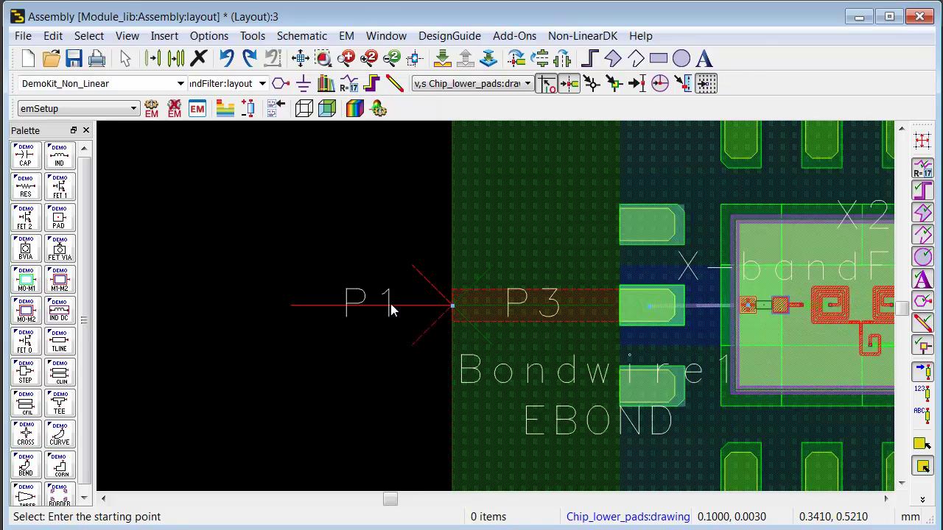
{"action": "scroll", "coordinate": [464, 306], "scroll_direction": "up", "scroll_amount": 1}
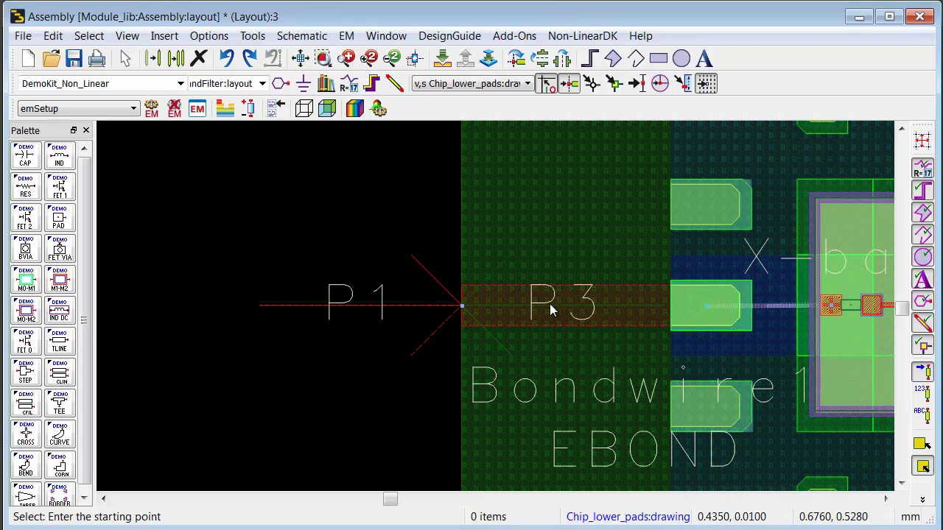
{"action": "scroll", "coordinate": [585, 309], "scroll_direction": "down", "scroll_amount": 5}
{"action": "scroll", "coordinate": [634, 310], "scroll_direction": "up", "scroll_amount": 5}
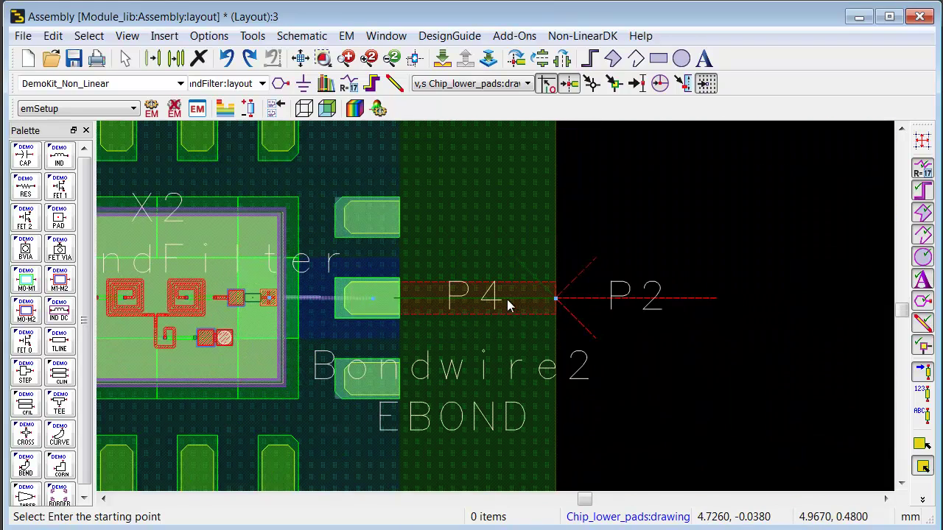
{"action": "scroll", "coordinate": [495, 296], "scroll_direction": "down", "scroll_amount": 4}
{"action": "scroll", "coordinate": [407, 300], "scroll_direction": "up", "scroll_amount": 1}
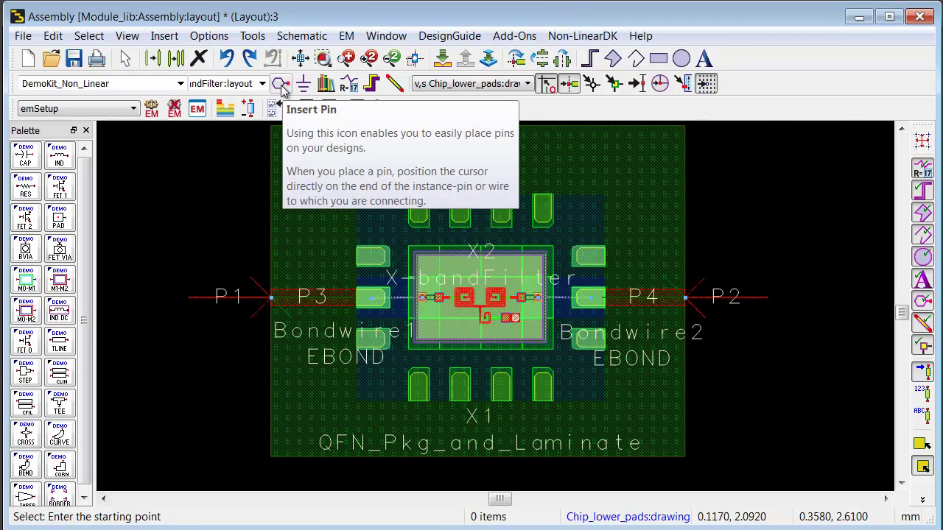
Try a pin at the P1/P3 port end, then pan to centre the whole assembly
{"action": "left_click", "coordinate": [281, 85]}
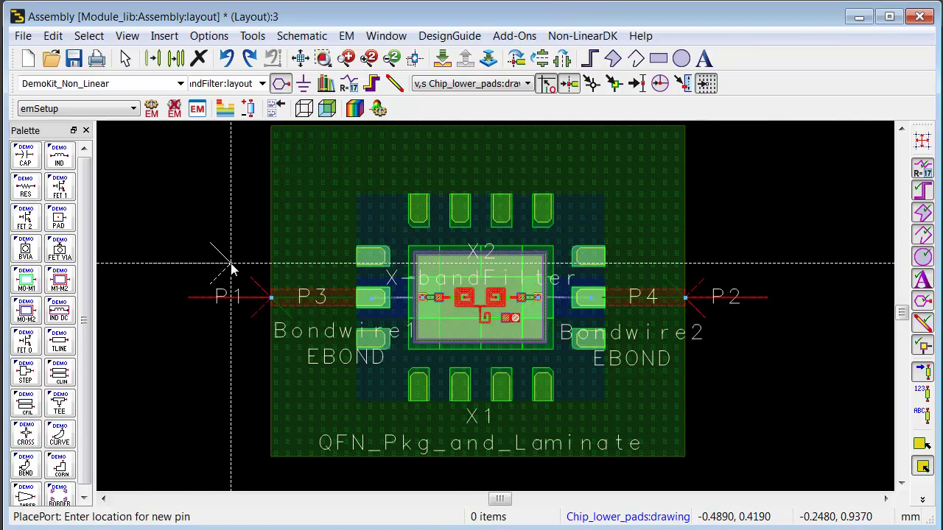
{"action": "left_click", "coordinate": [271, 298]}
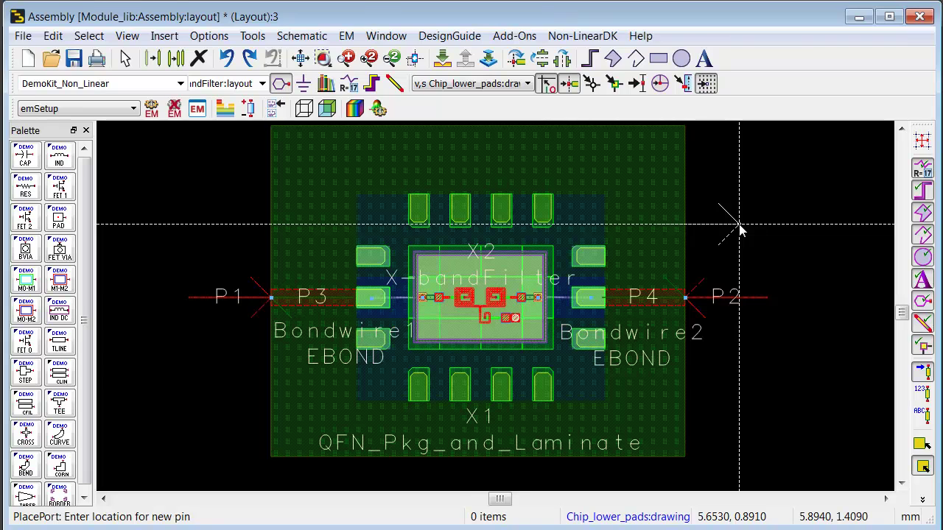
{"action": "key", "text": "Escape"}
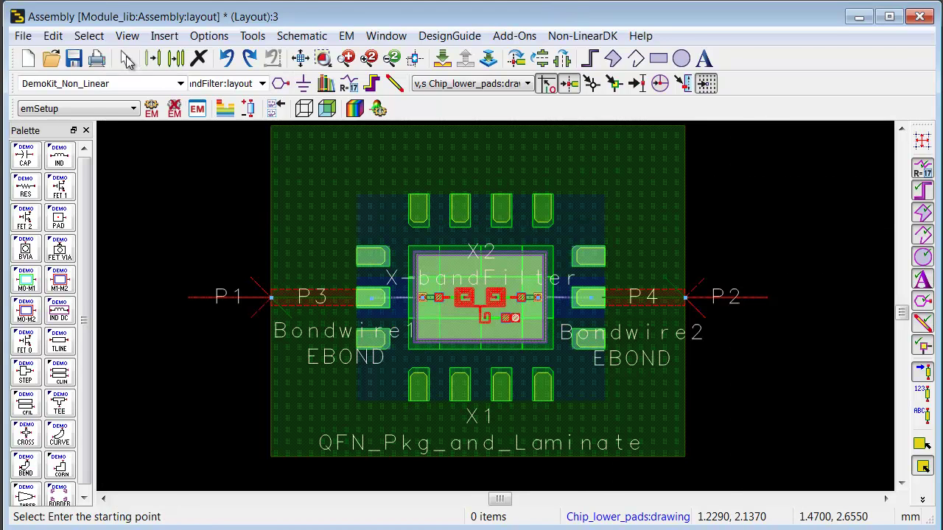
{"action": "scroll", "coordinate": [459, 311], "scroll_direction": "up", "scroll_amount": 1}
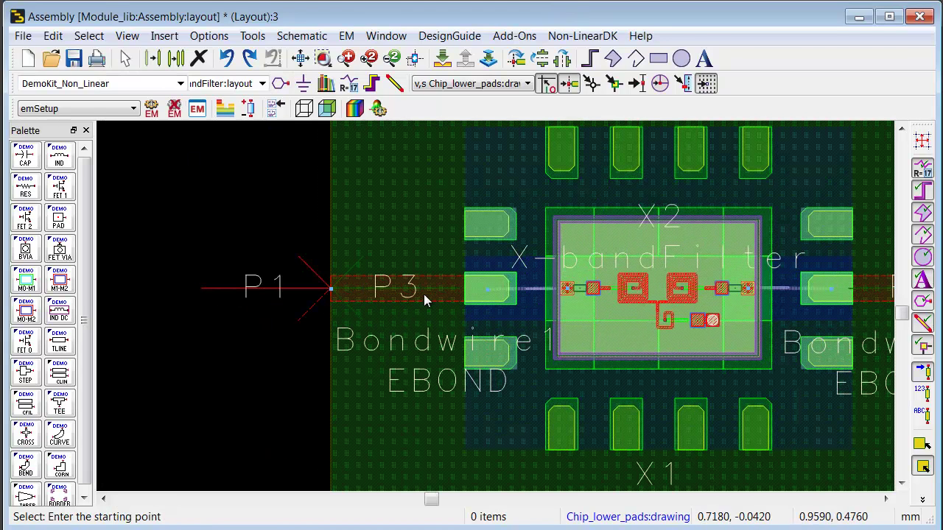
{"action": "scroll", "coordinate": [425, 297], "scroll_direction": "down", "scroll_amount": 2}
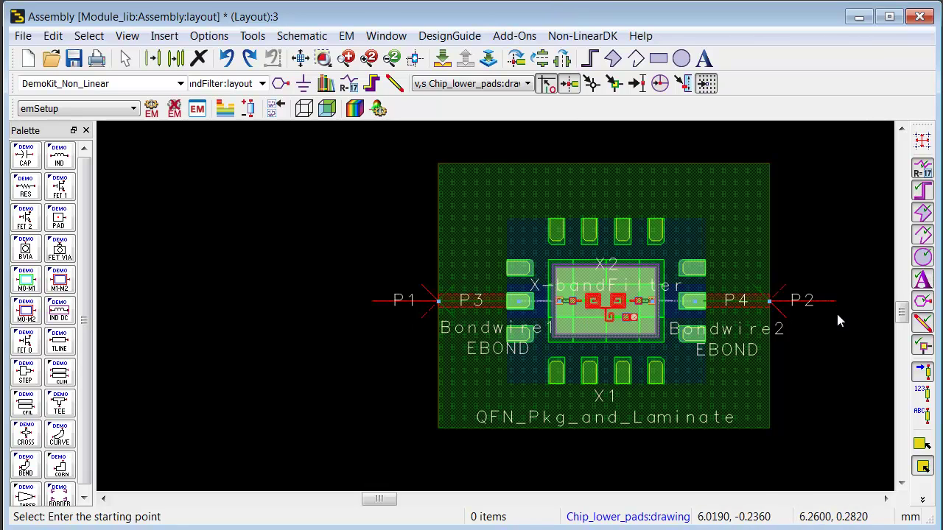
{"action": "scroll", "coordinate": [801, 304], "scroll_direction": "up", "scroll_amount": 1}
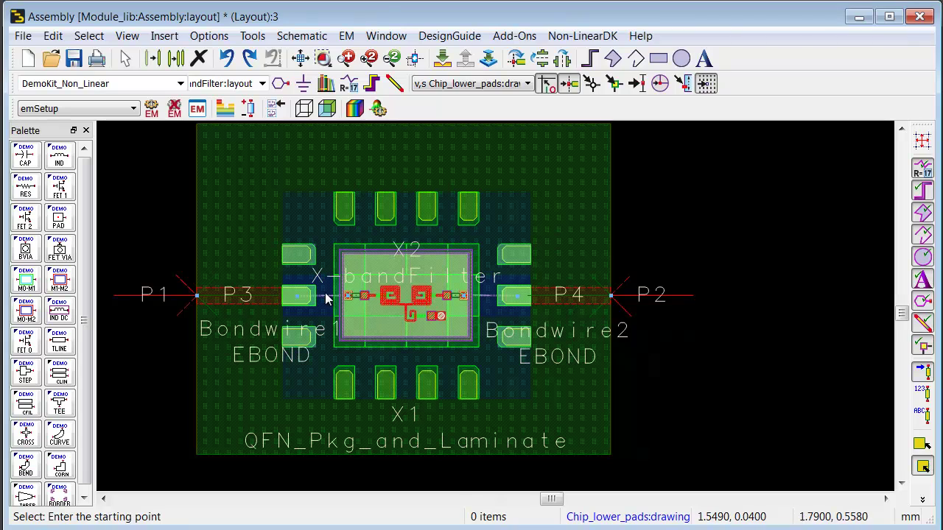
{"action": "scroll", "coordinate": [326, 300], "scroll_direction": "down", "scroll_amount": 1}
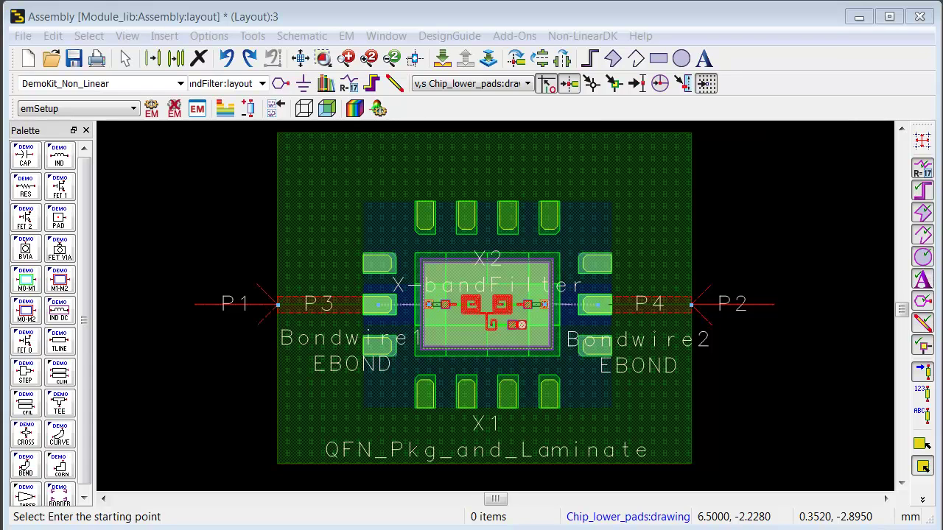
Open the Assembly substrate stack, add then remove a trial nested substrate, and inspect Filter's Module_lib:Filter properties
{"action": "left_click", "coordinate": [224, 110]}
{"action": "left_click_drag", "start_coordinate": [348, 32], "coordinate": [366, 28]}
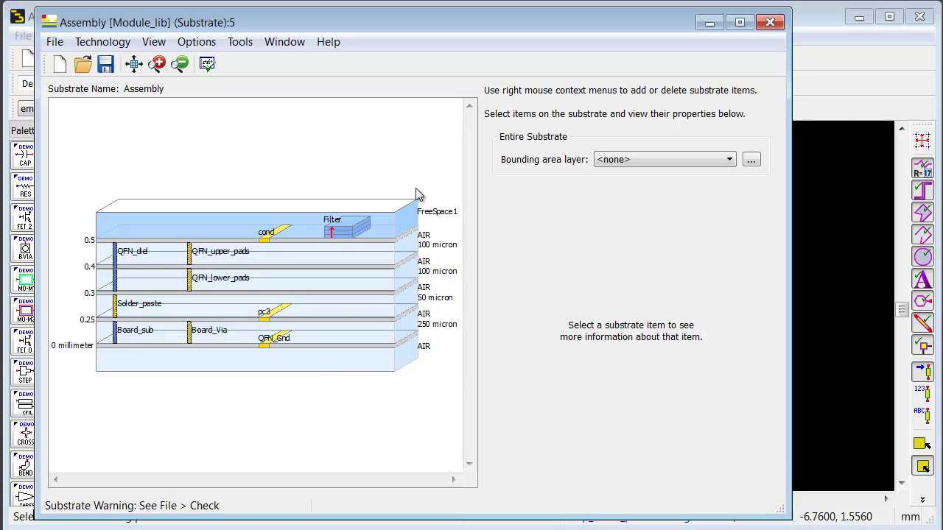
{"action": "scroll", "coordinate": [315, 251], "scroll_direction": "up", "scroll_amount": 1}
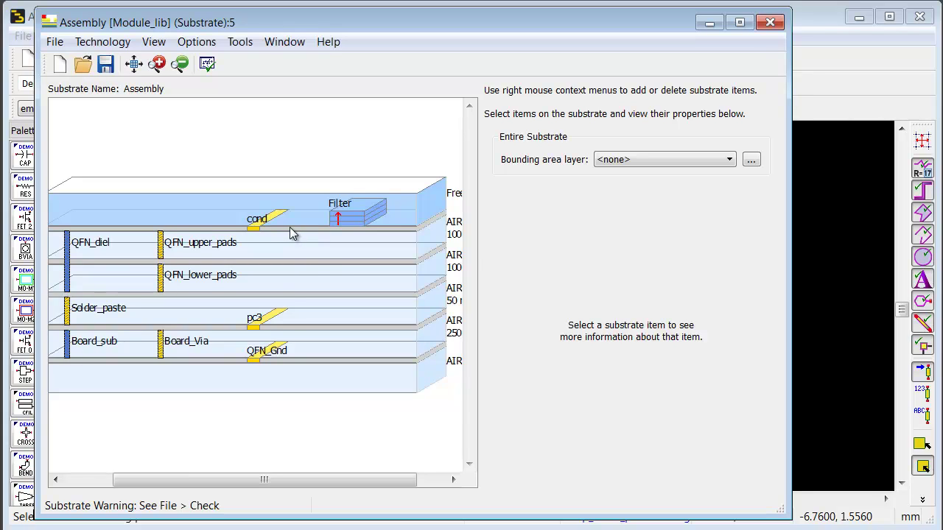
{"action": "right_click", "coordinate": [293, 230]}
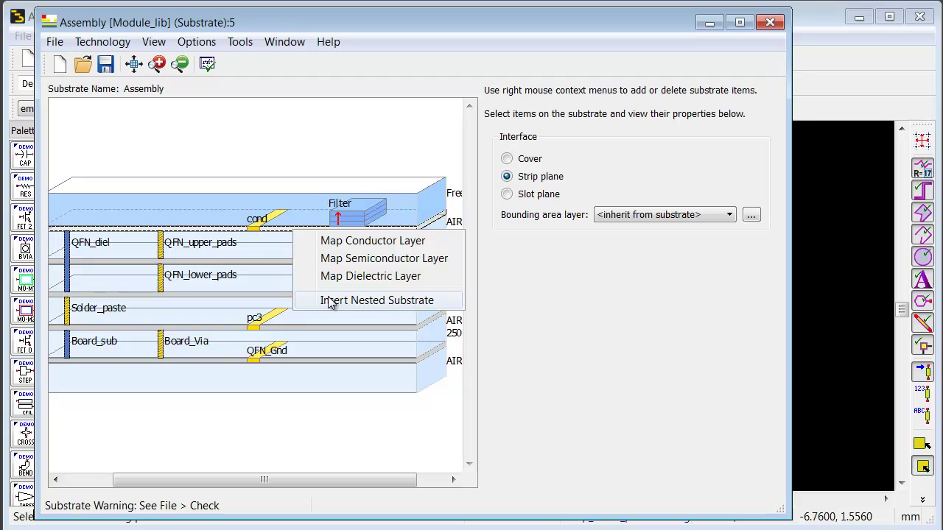
{"action": "left_click", "coordinate": [370, 300]}
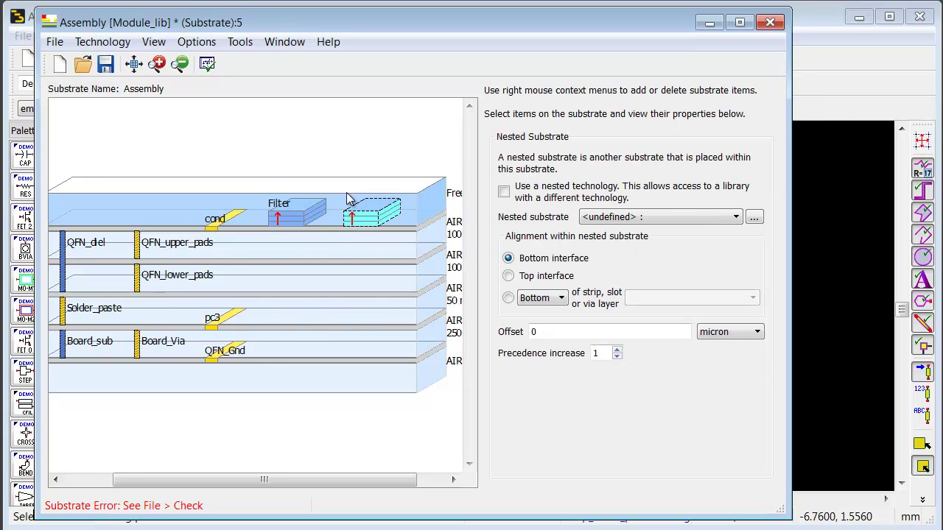
{"action": "key", "text": "Delete"}
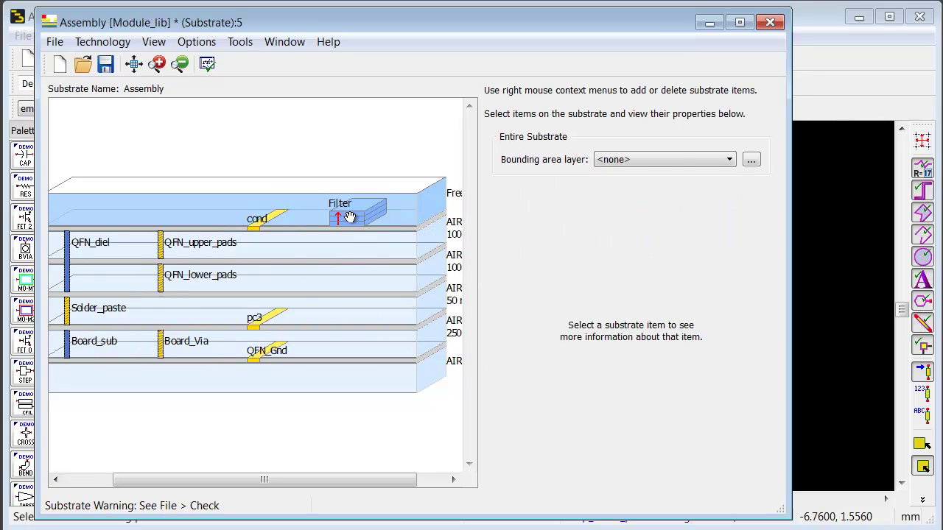
{"action": "left_click", "coordinate": [349, 215]}
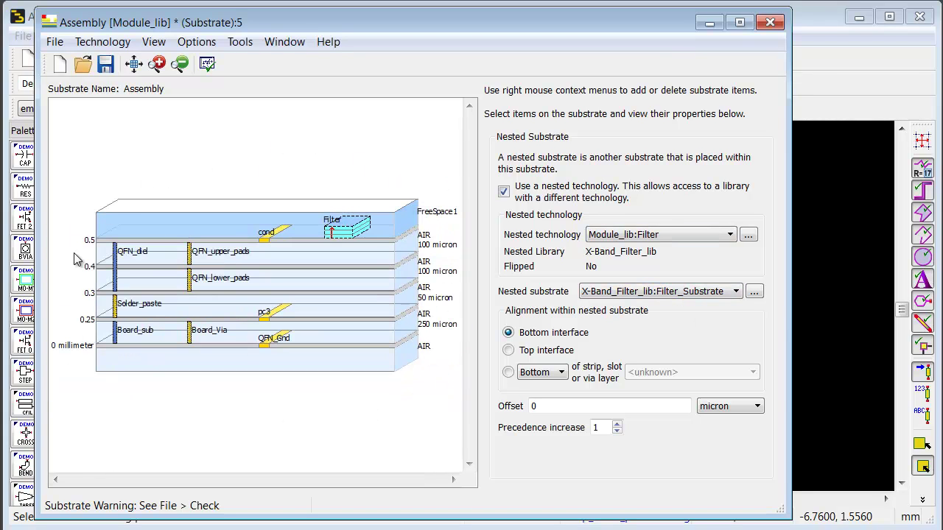
Open and close the Filter_Substrate stack, check the File menu, then close the substrate editor
{"action": "double_click", "coordinate": [346, 232]}
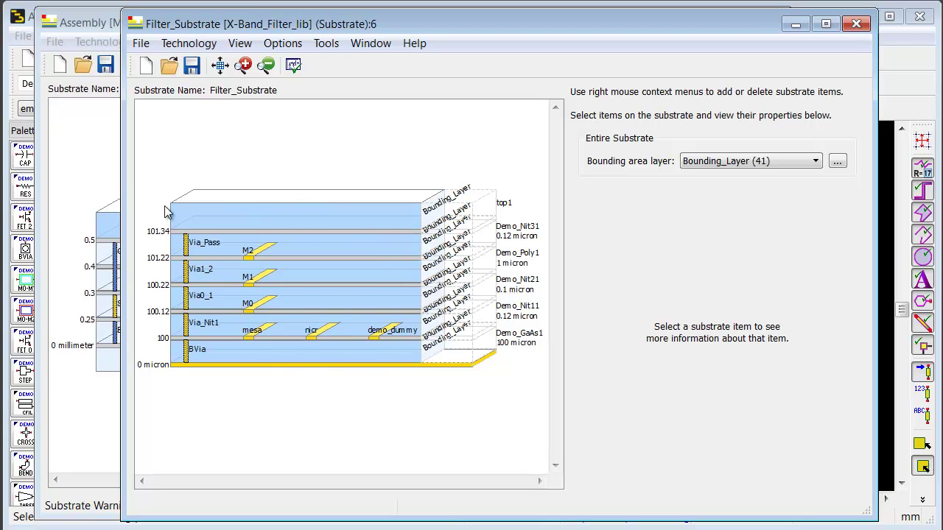
{"action": "key", "text": "ctrl+w"}
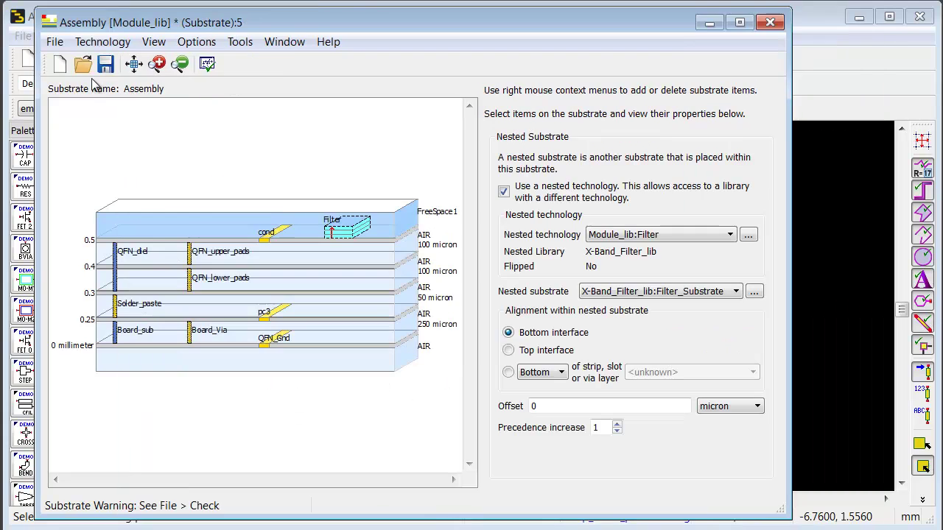
{"action": "left_click", "coordinate": [54, 41]}
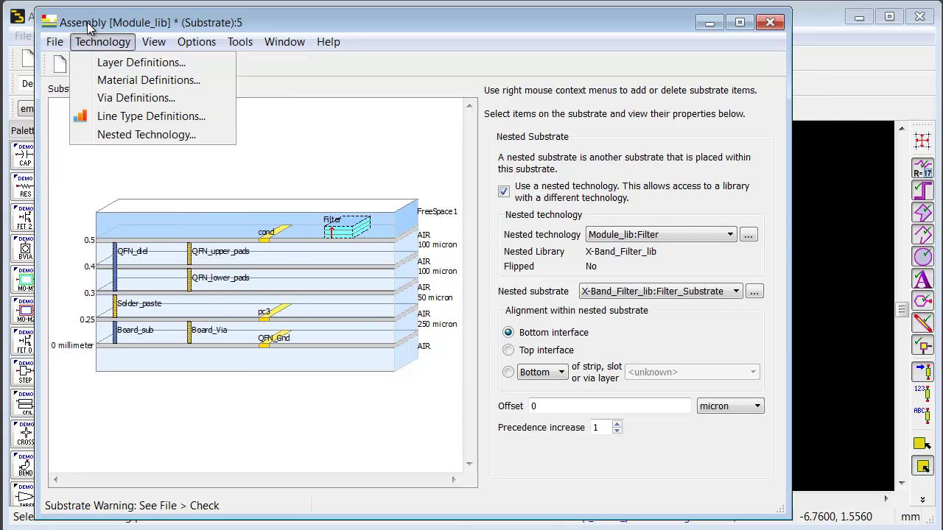
{"action": "left_click", "coordinate": [770, 22]}
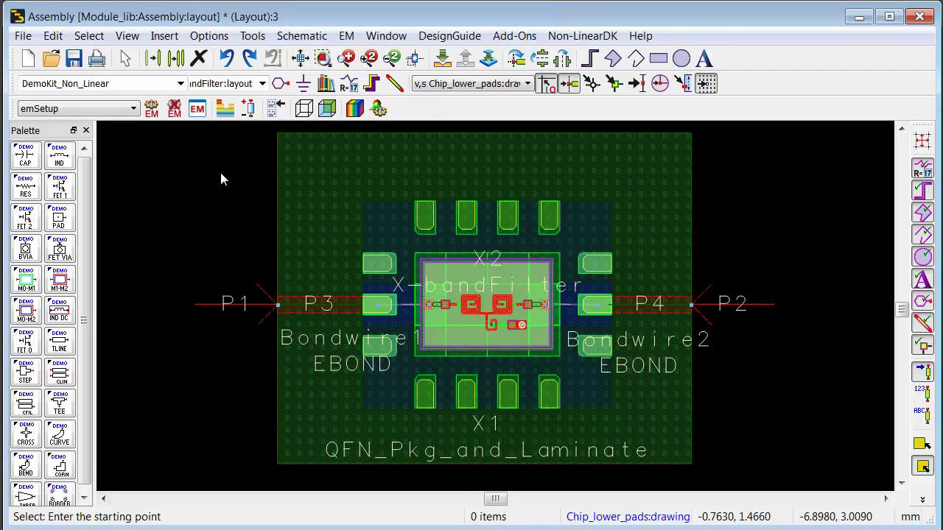
Check the FEM setup's substrate, ports, 0–12 GHz adaptive sweep and output naming, then run the simulation
{"action": "left_click", "coordinate": [197, 111]}
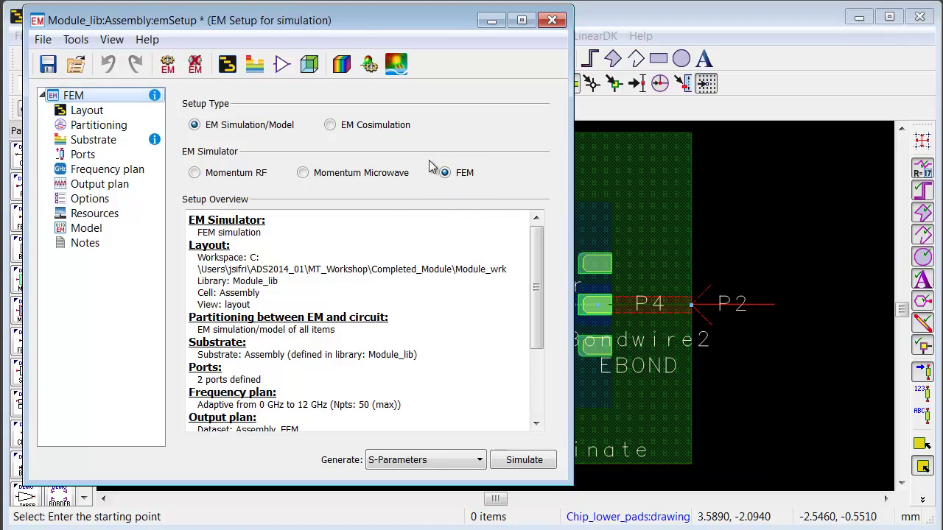
{"action": "left_click", "coordinate": [96, 140]}
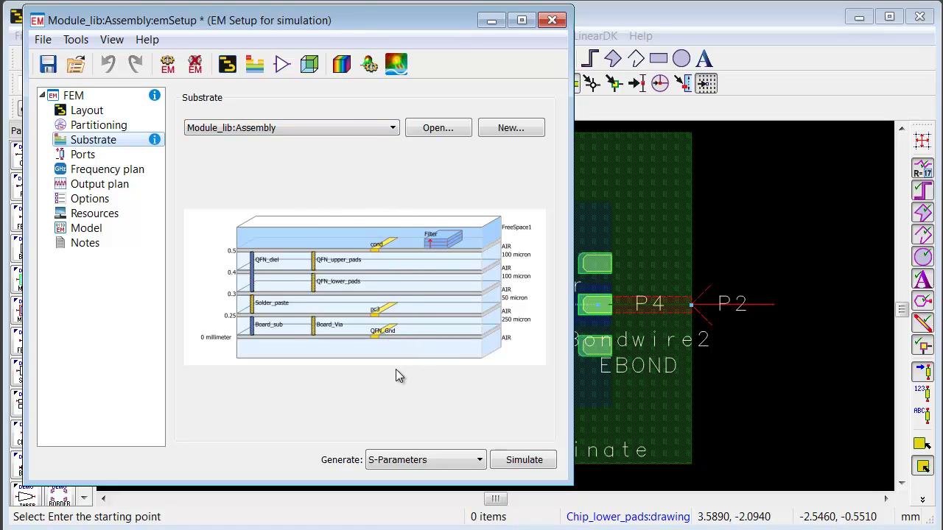
{"action": "left_click", "coordinate": [81, 154]}
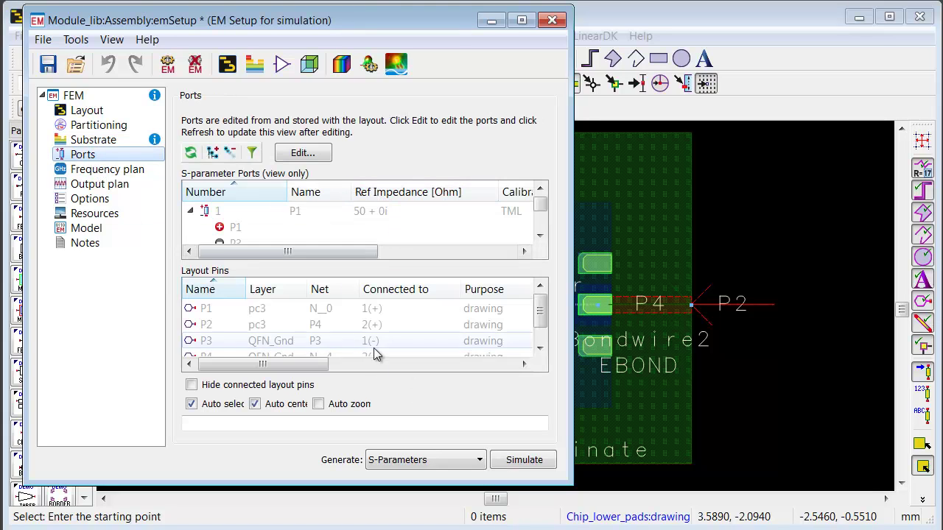
{"action": "left_click", "coordinate": [110, 169]}
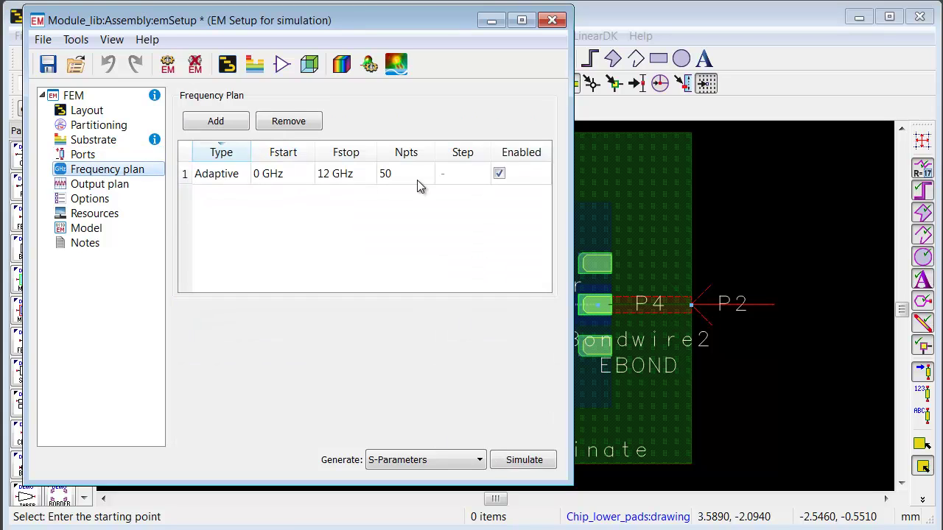
{"action": "left_click", "coordinate": [130, 184]}
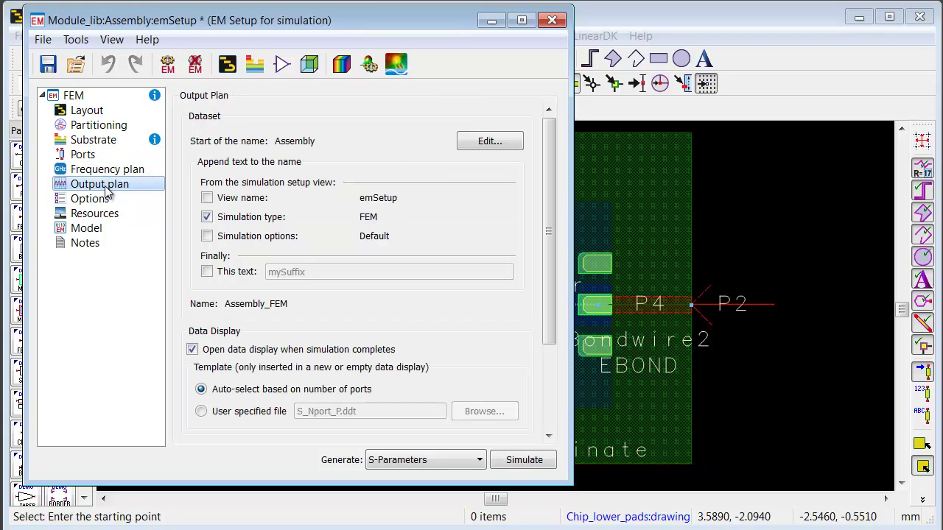
{"action": "left_click", "coordinate": [77, 96]}
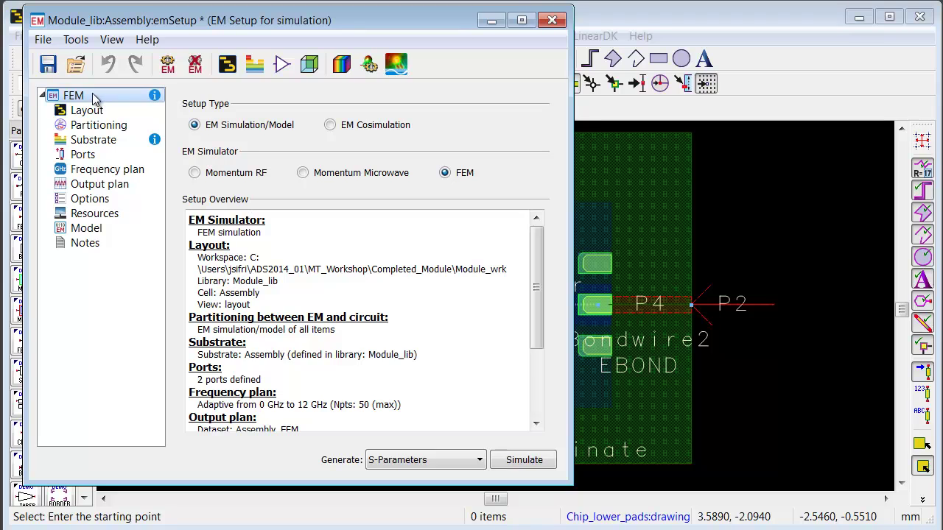
{"action": "left_click", "coordinate": [535, 466]}
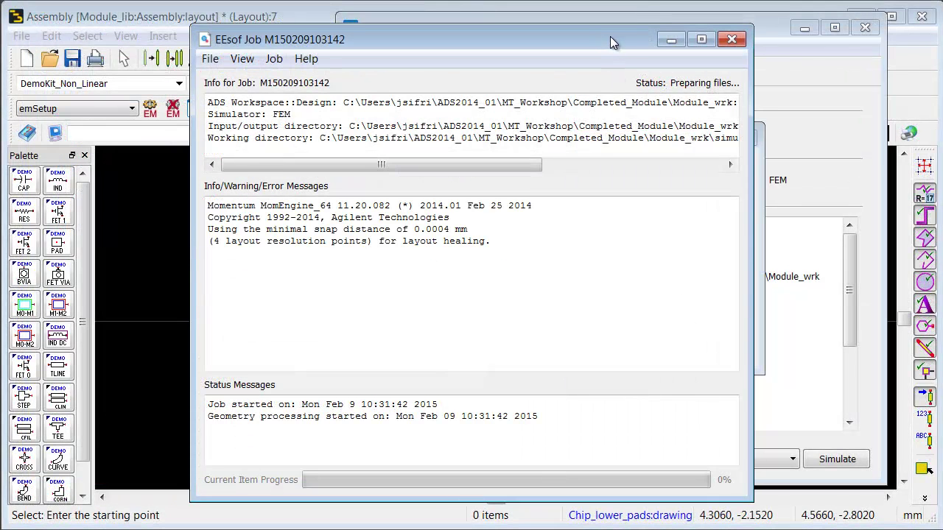
Nudge the EEsof Job window upward while the FEM run finishes and the data display opens
{"action": "left_click_drag", "start_coordinate": [609, 45], "coordinate": [607, 27]}
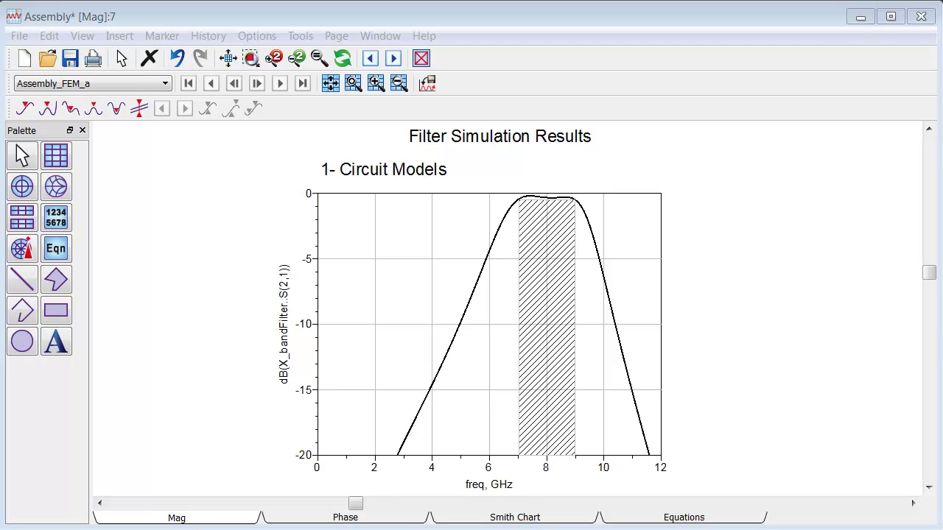
Redo twice to bring back the FEM and Module FEM S21 traces beside the circuit-model curve
{"action": "left_click", "coordinate": [176, 63]}
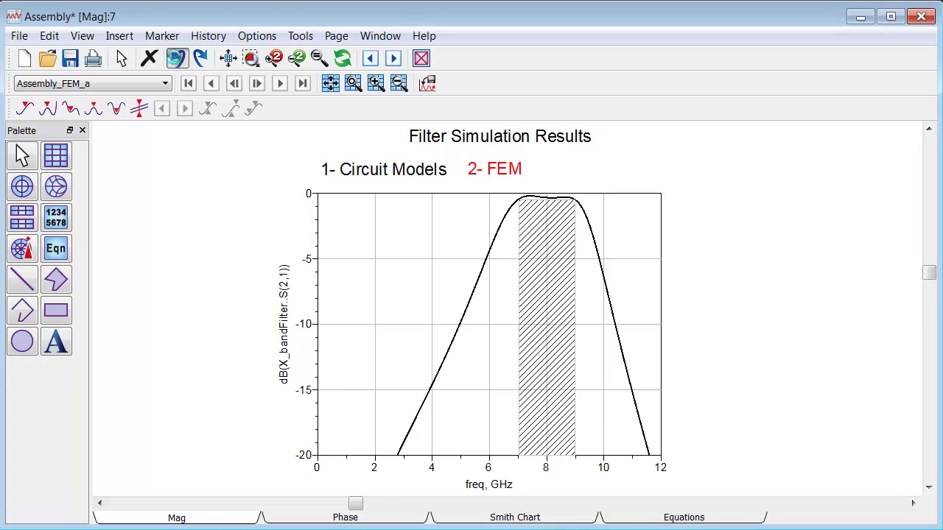
{"action": "left_click", "coordinate": [177, 64]}
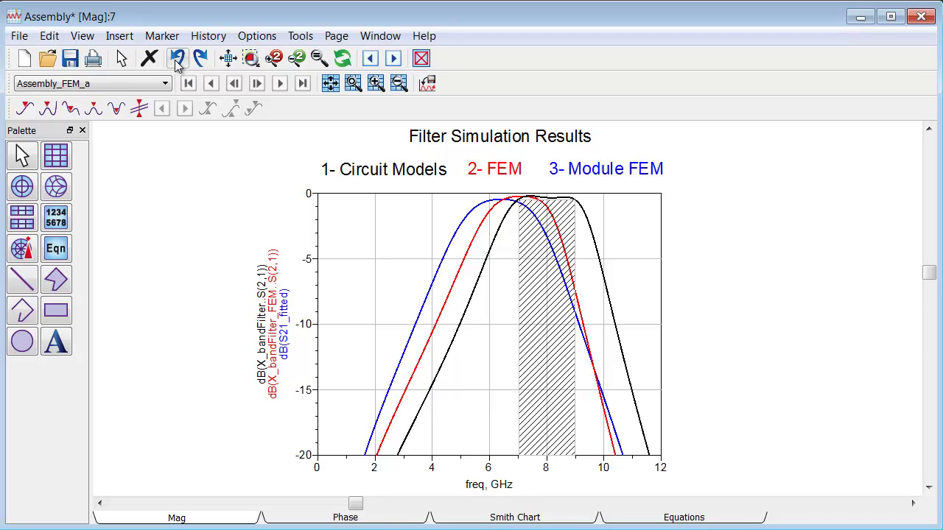